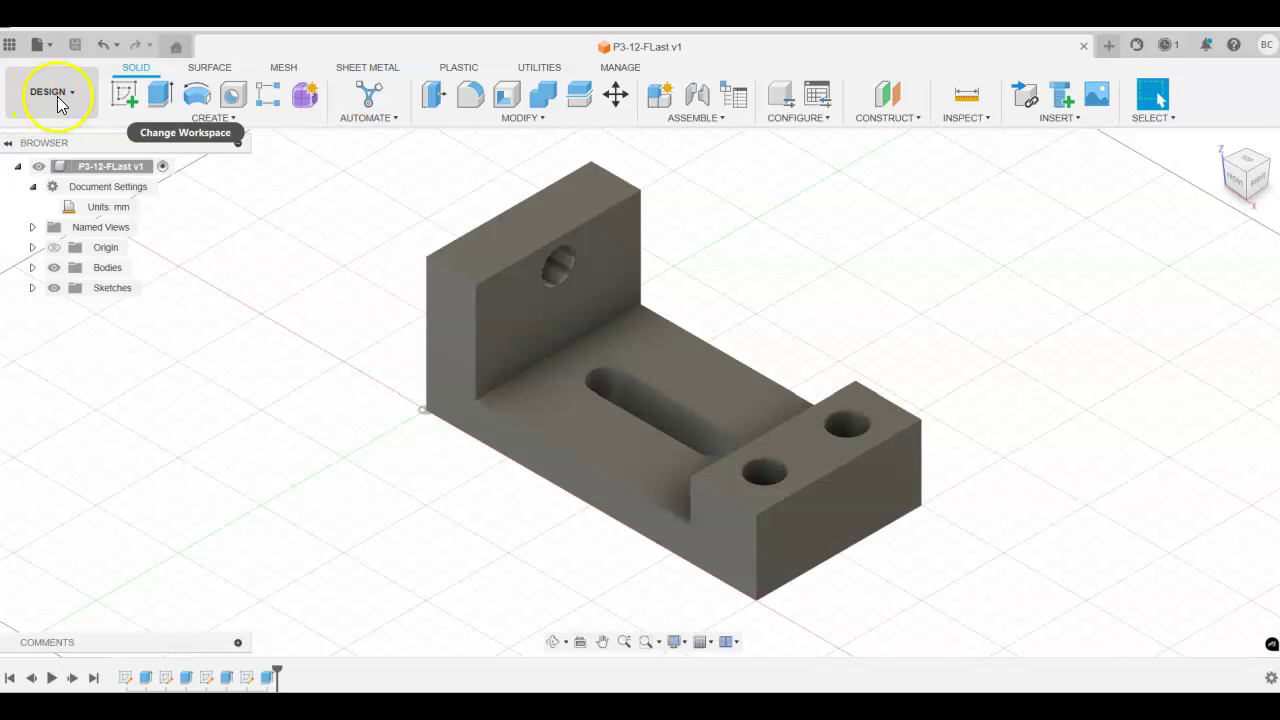
Create a new manual drawing from the design using the ASME standard, mm units and sheet size B.
mouse_move(52, 314)
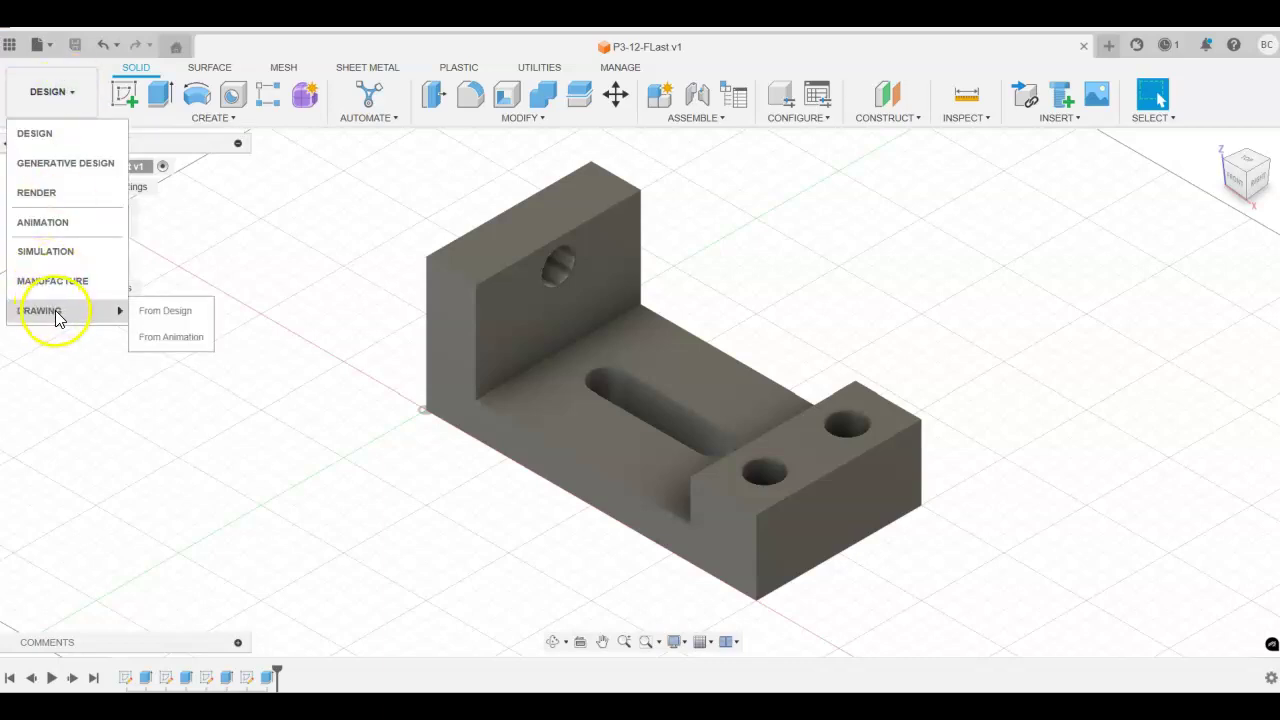
click(172, 310)
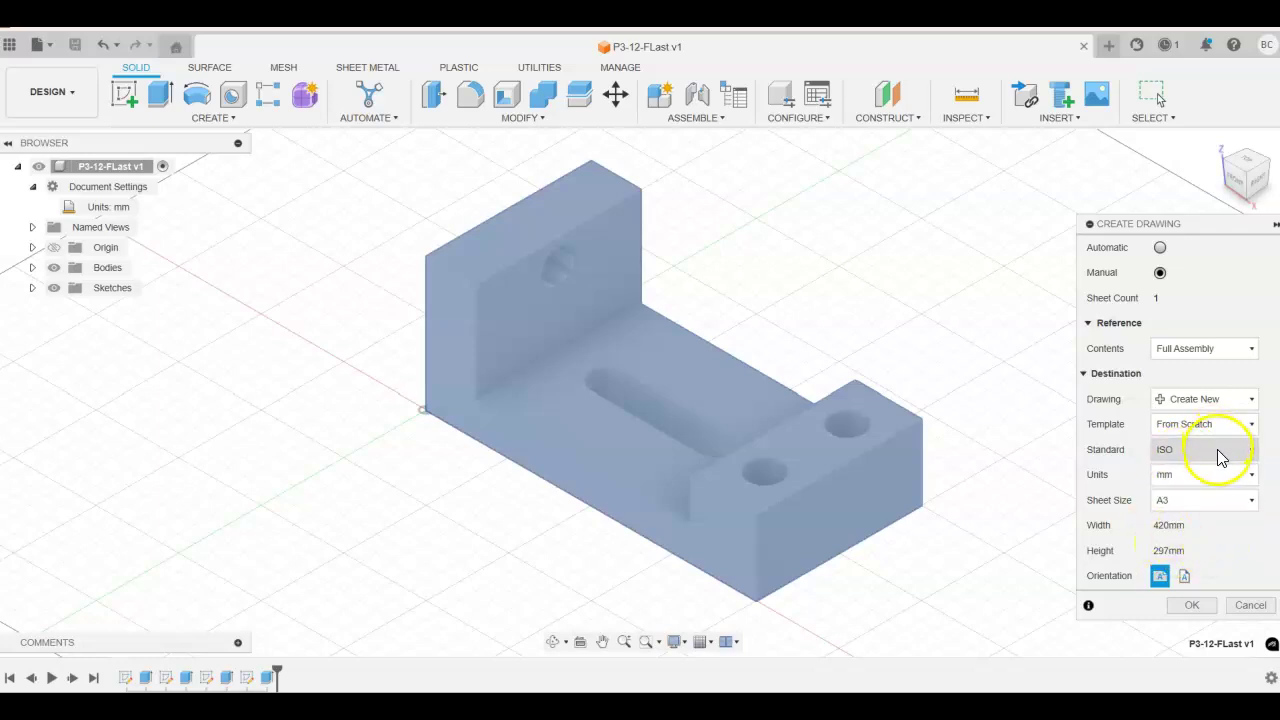
click(1243, 455)
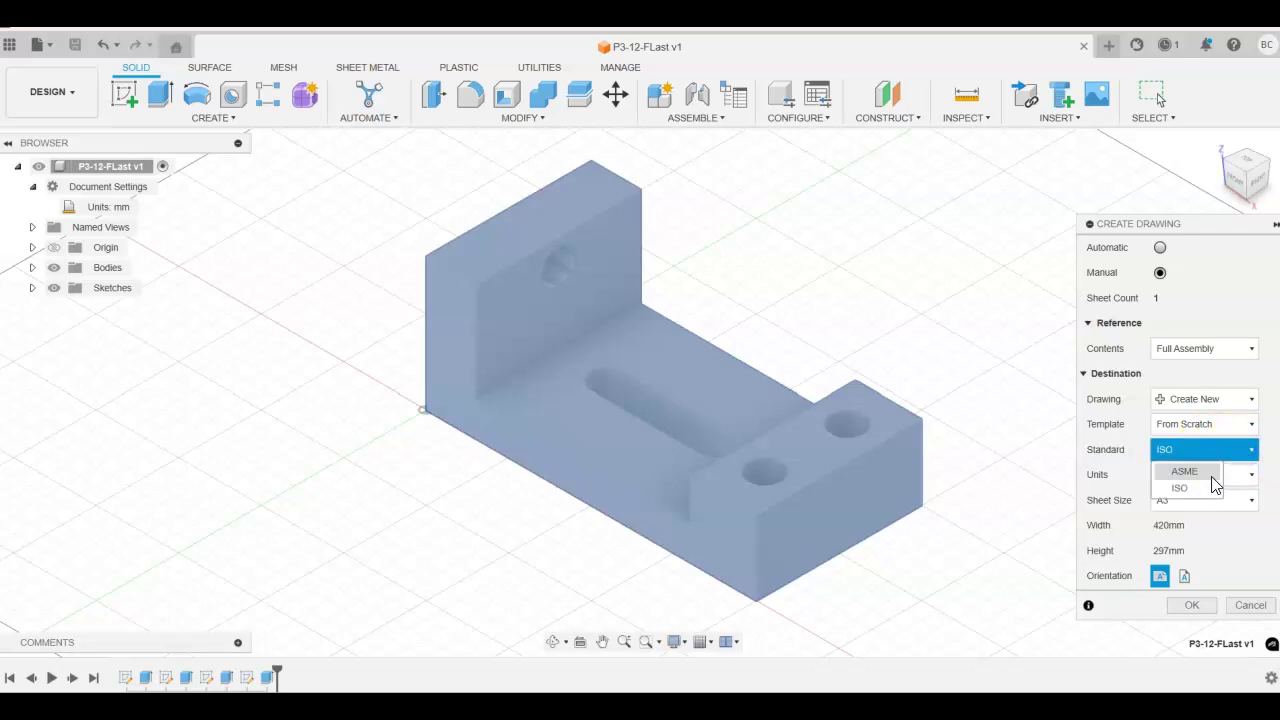
click(1205, 472)
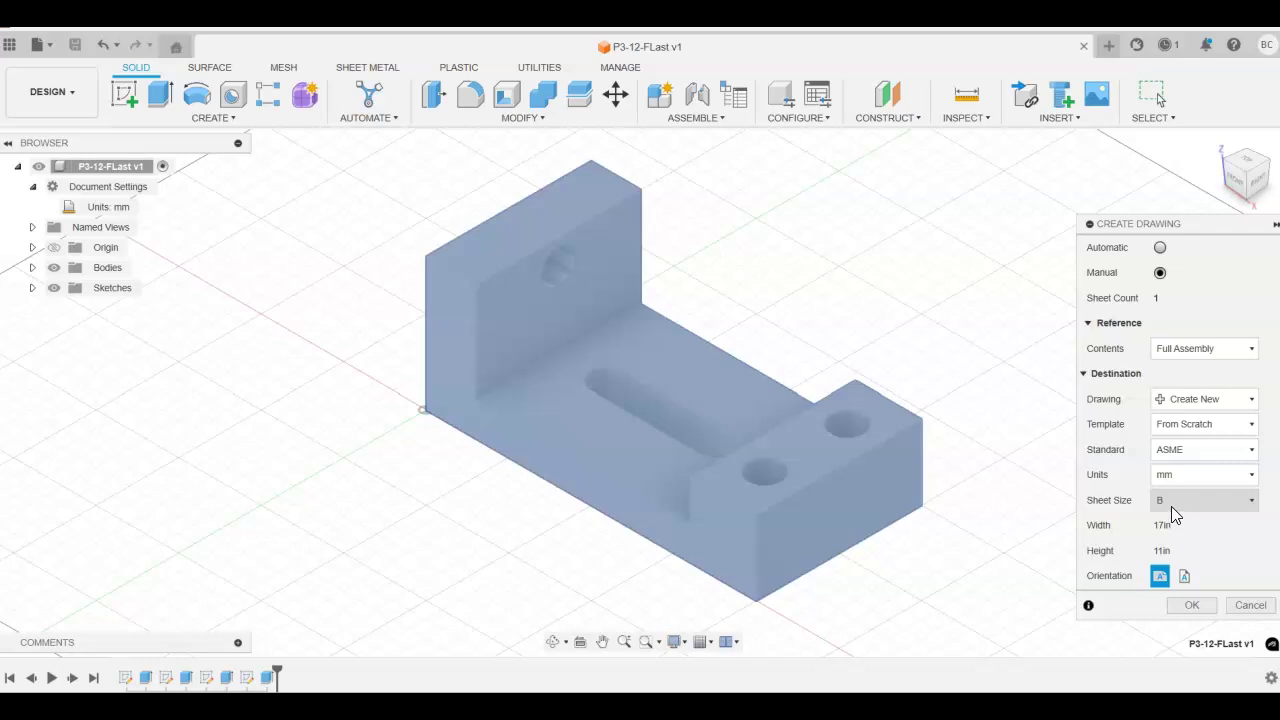
click(1171, 552)
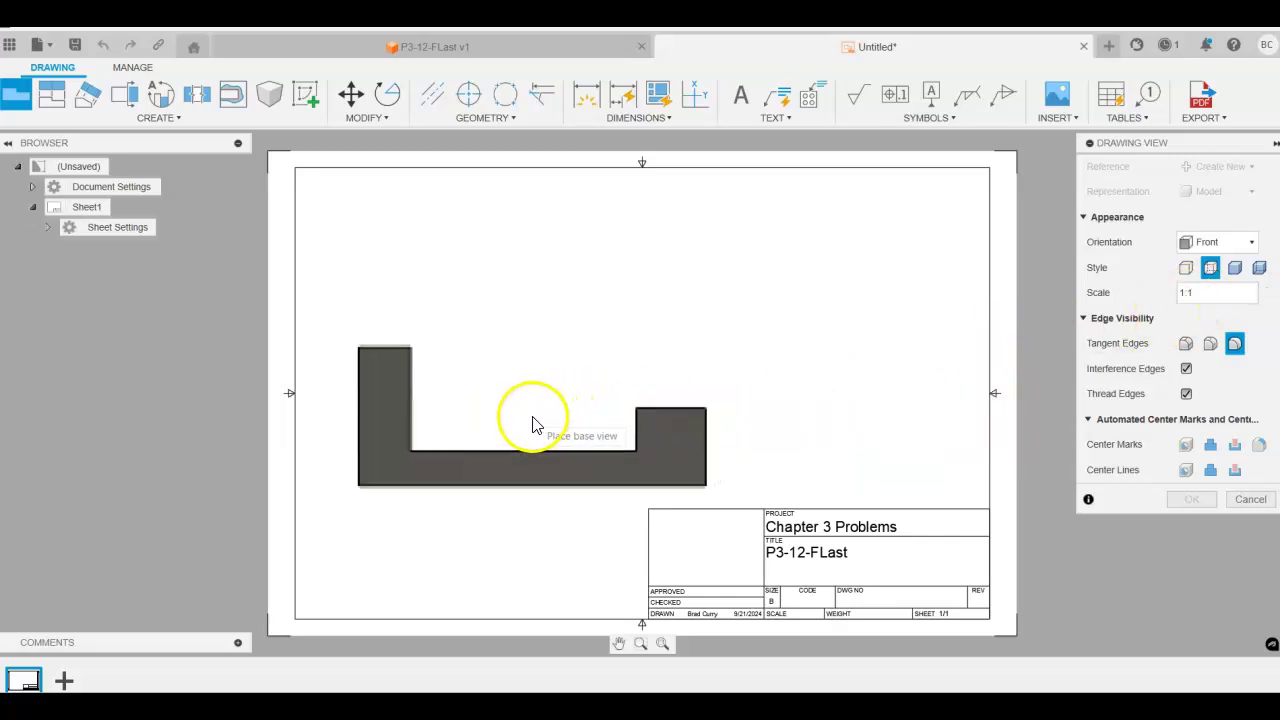
Place the front base view at 1:1 on the sheet with automated hole center marks and hole center lines.
click(535, 427)
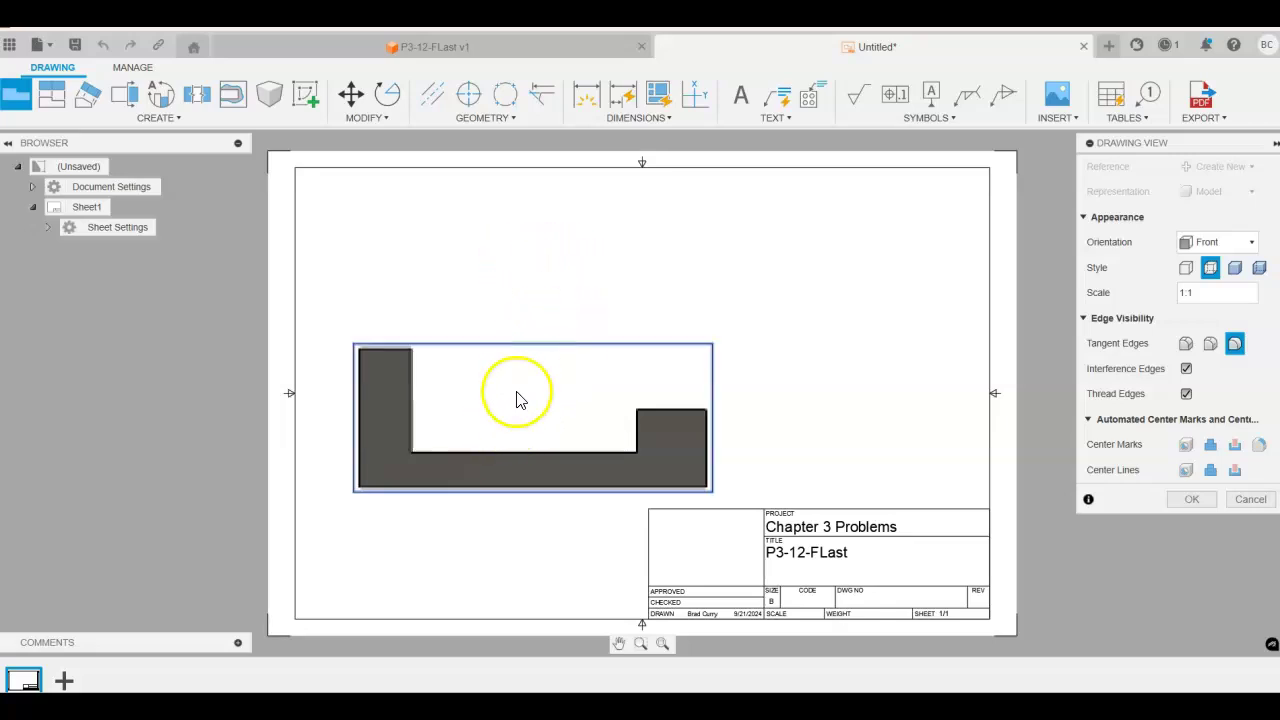
click(1187, 446)
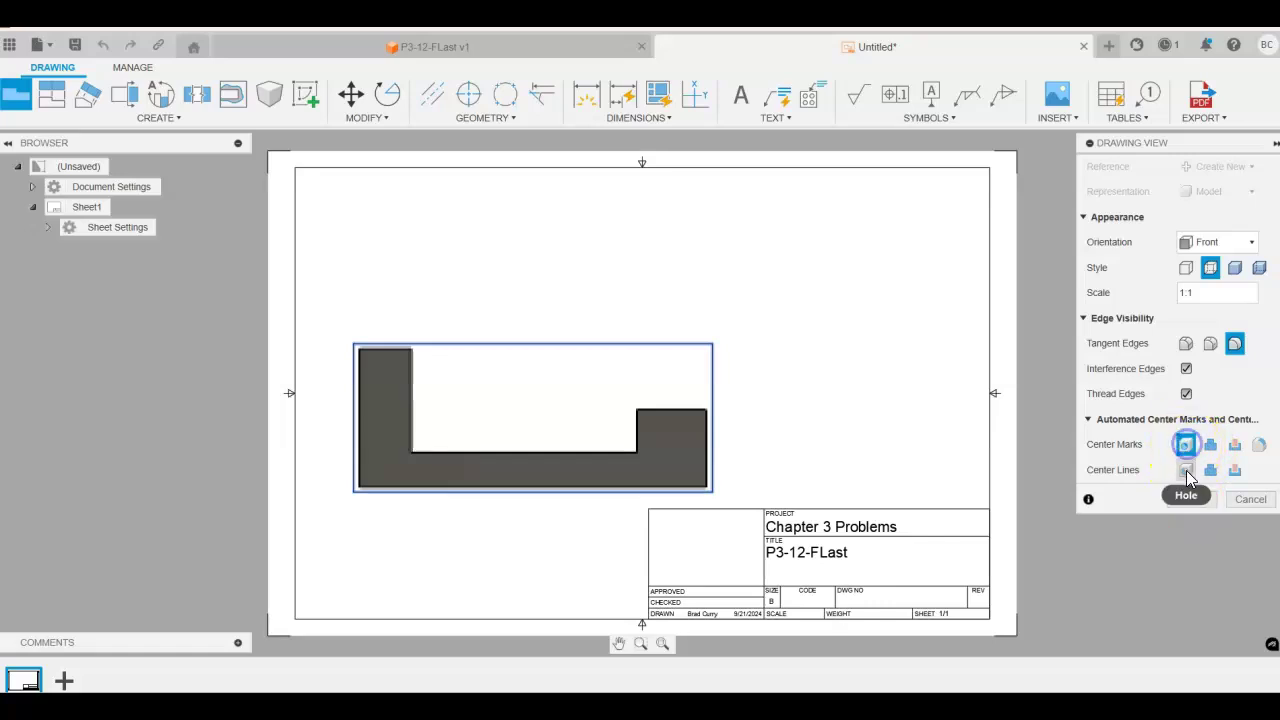
click(1187, 450)
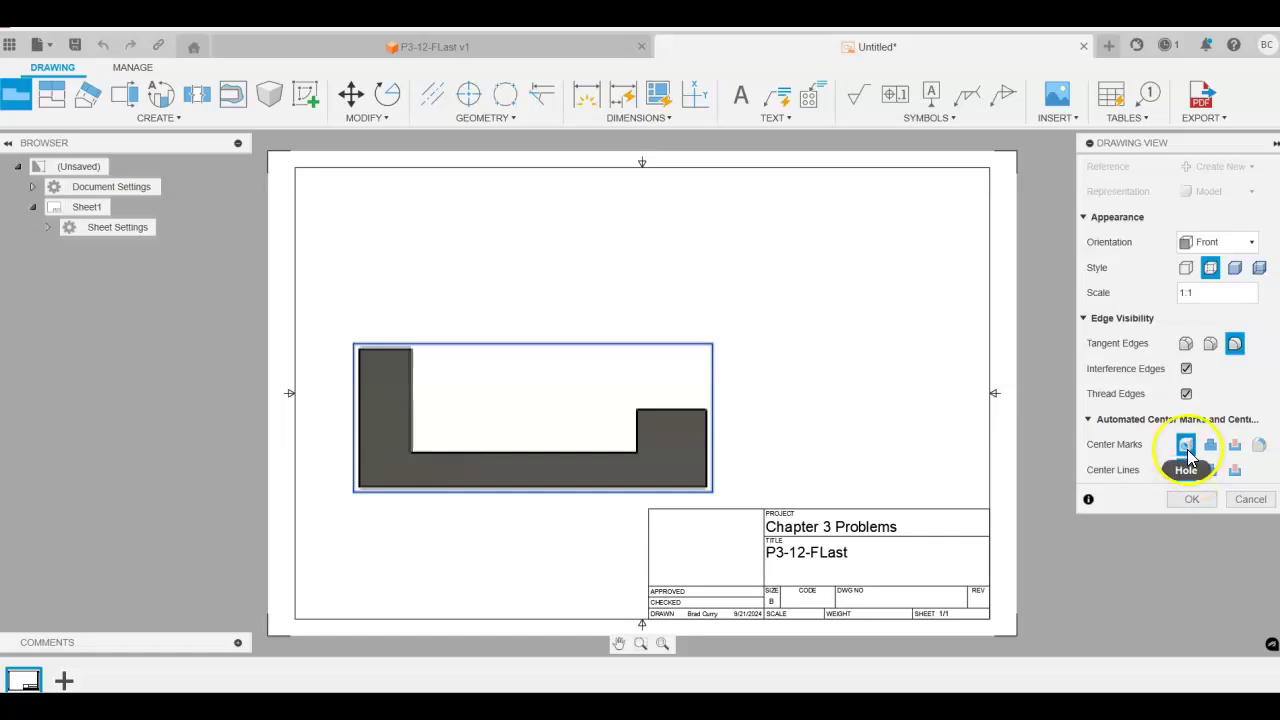
click(1186, 472)
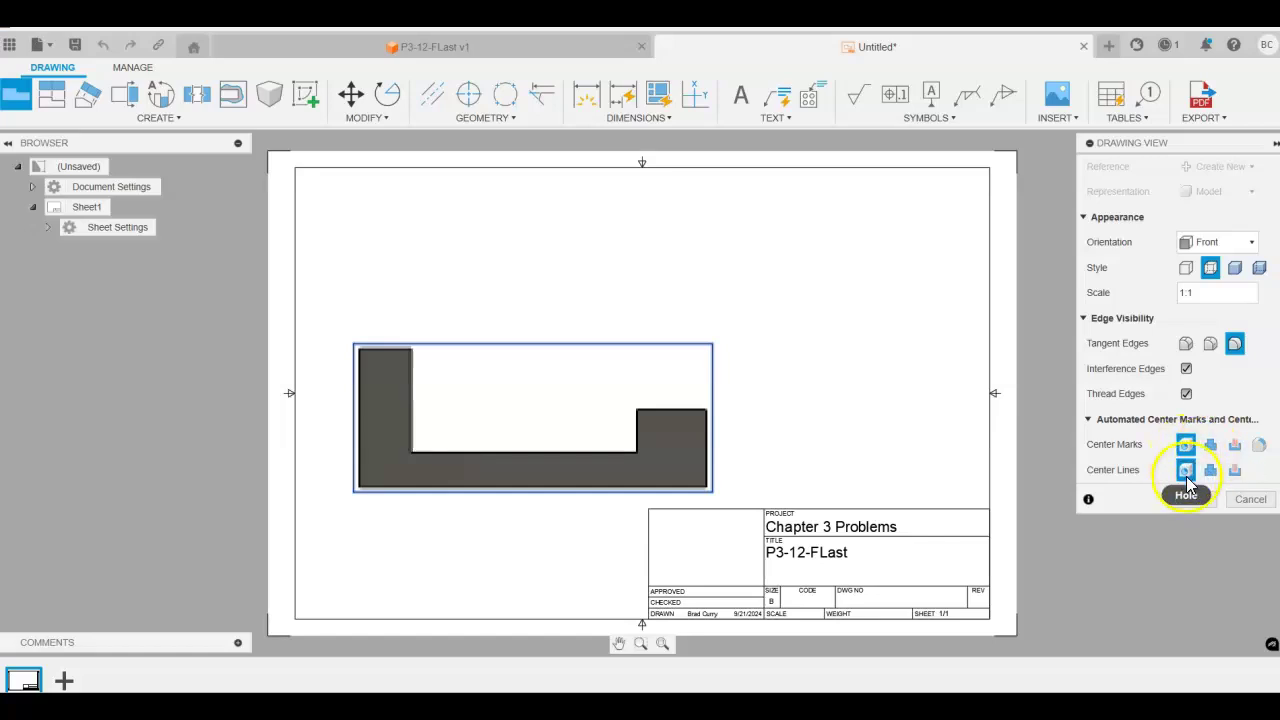
click(1186, 450)
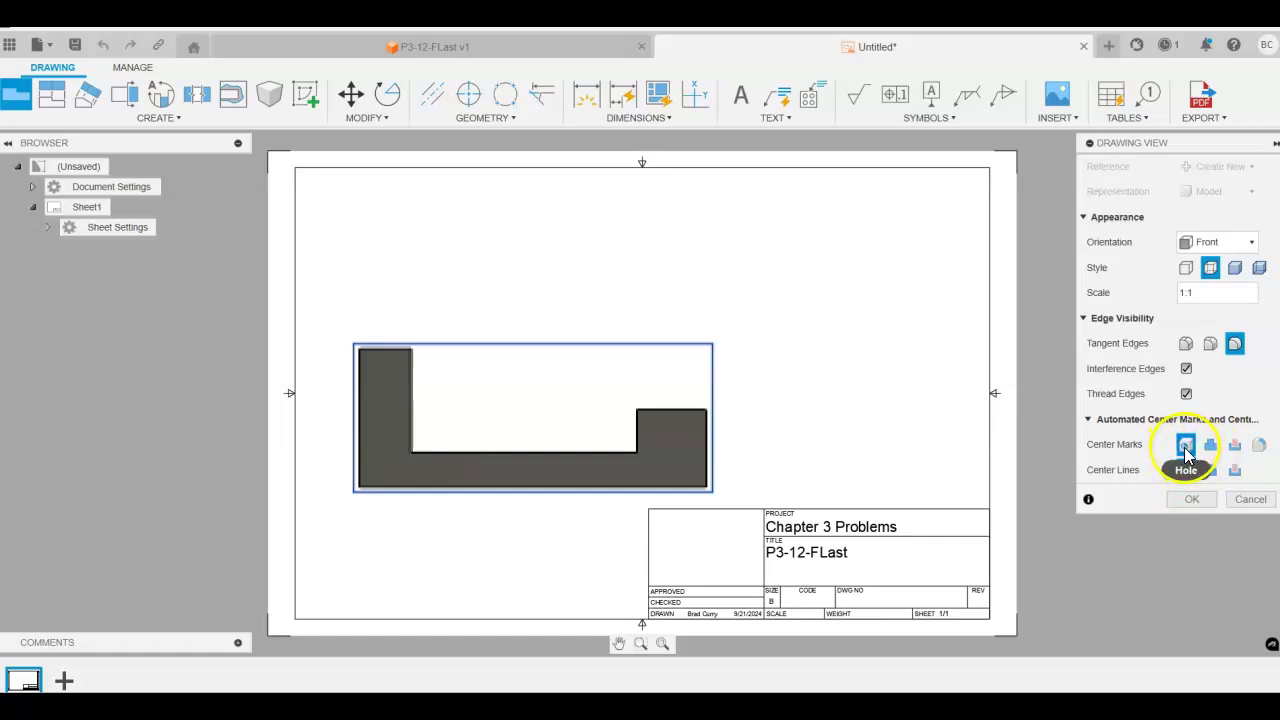
click(1186, 472)
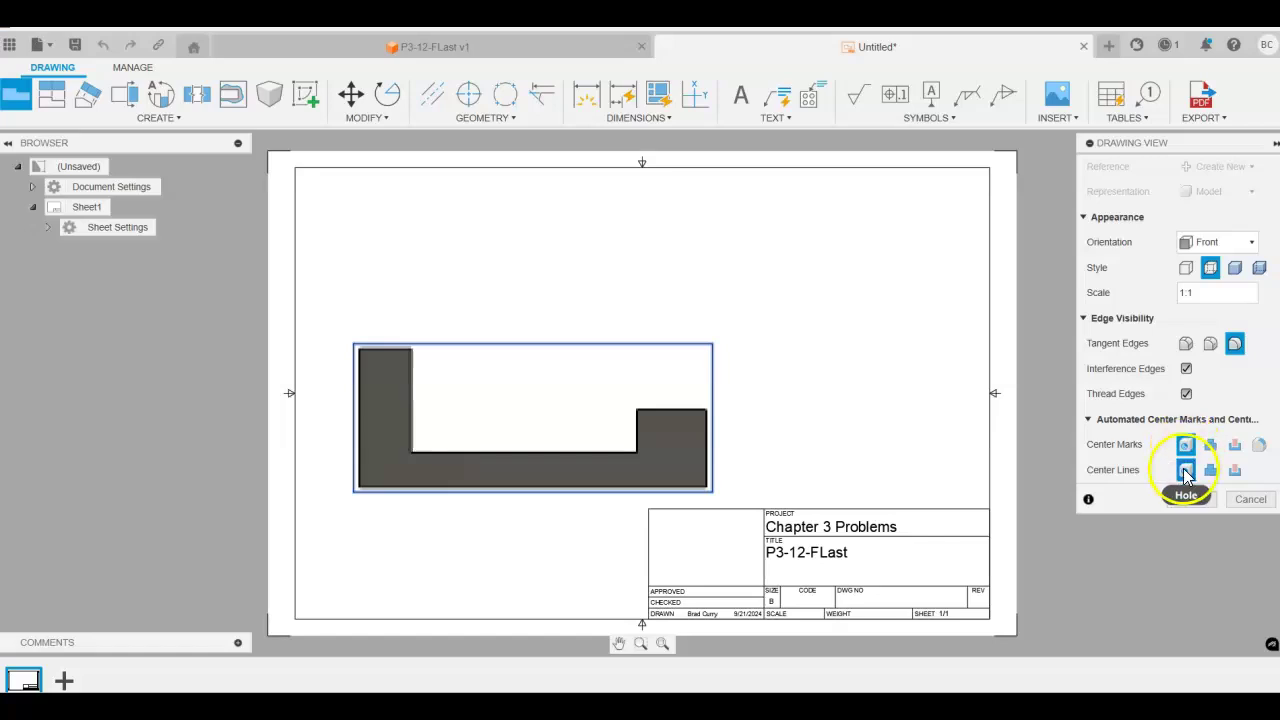
click(1195, 501)
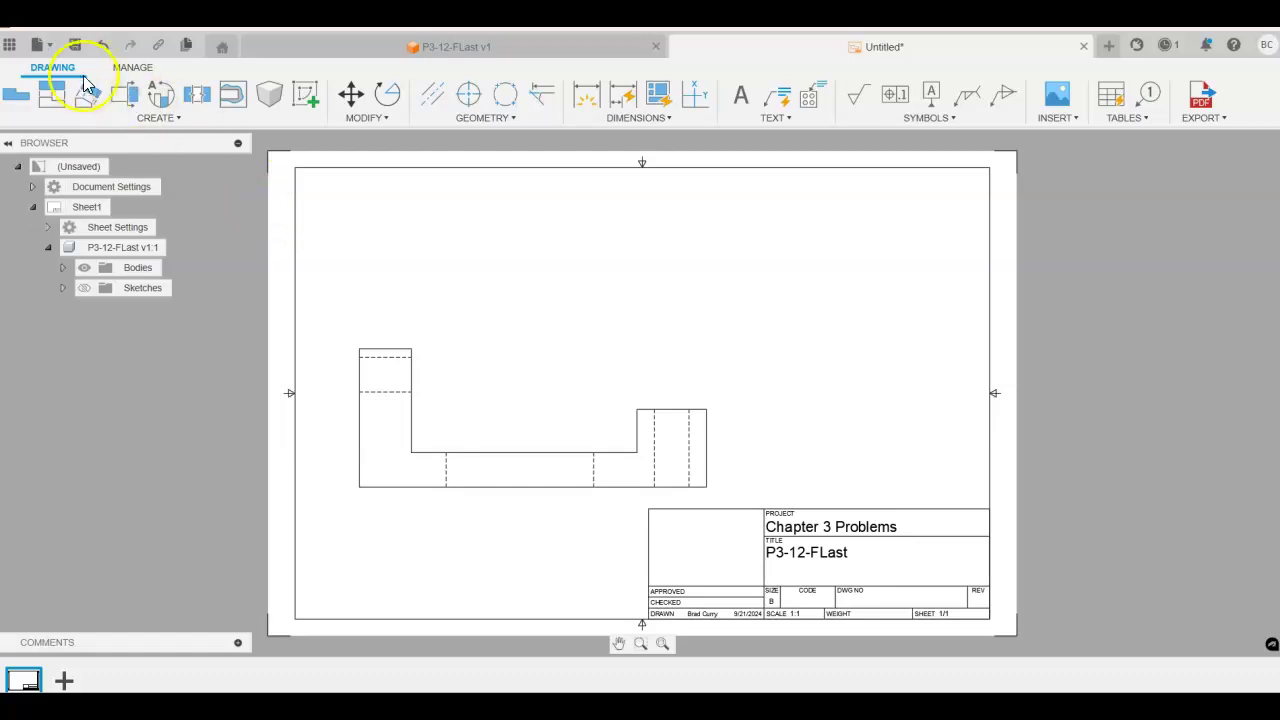
Project the top, right-side and isometric views from the front view.
click(52, 94)
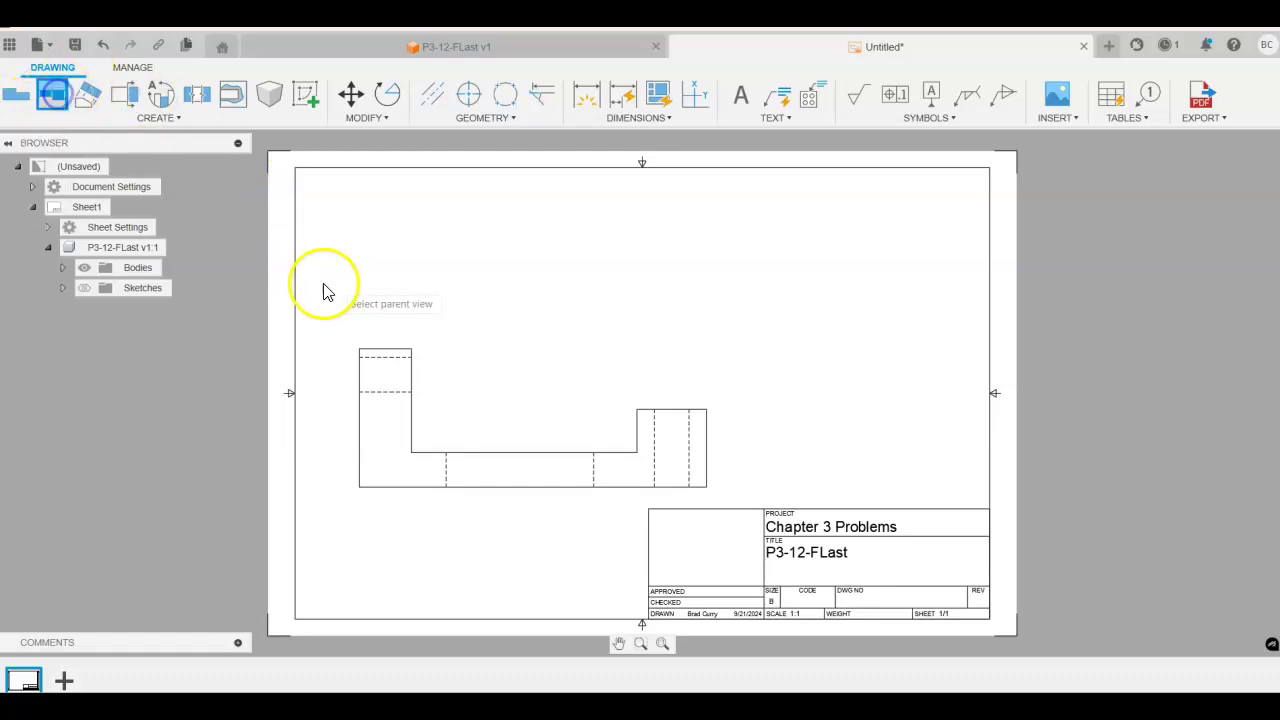
click(508, 414)
click(501, 270)
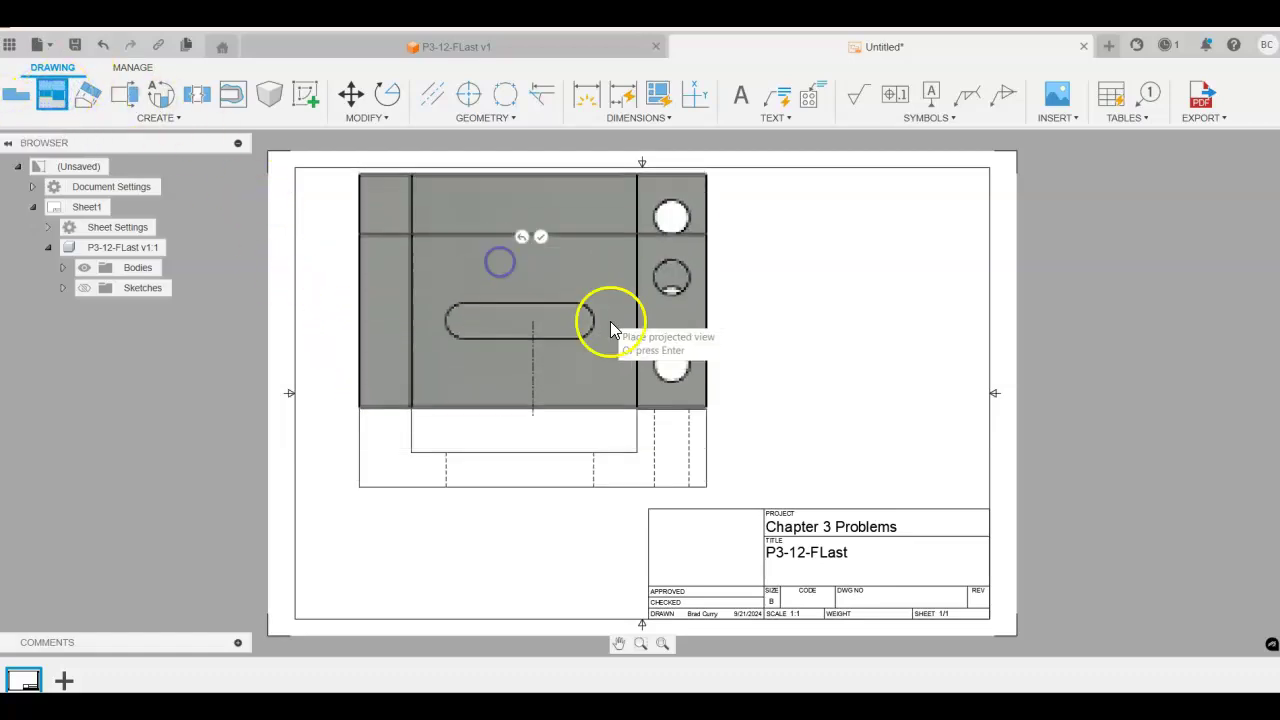
click(876, 410)
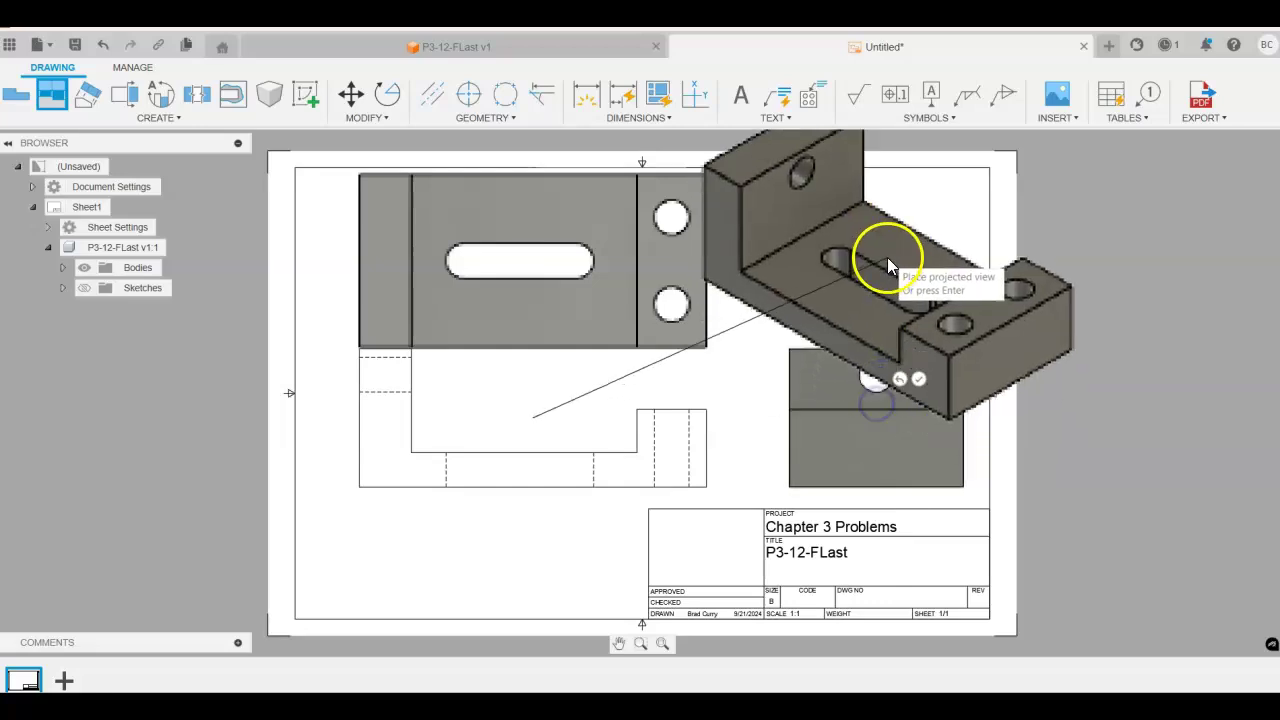
click(900, 263)
right_click(1132, 322)
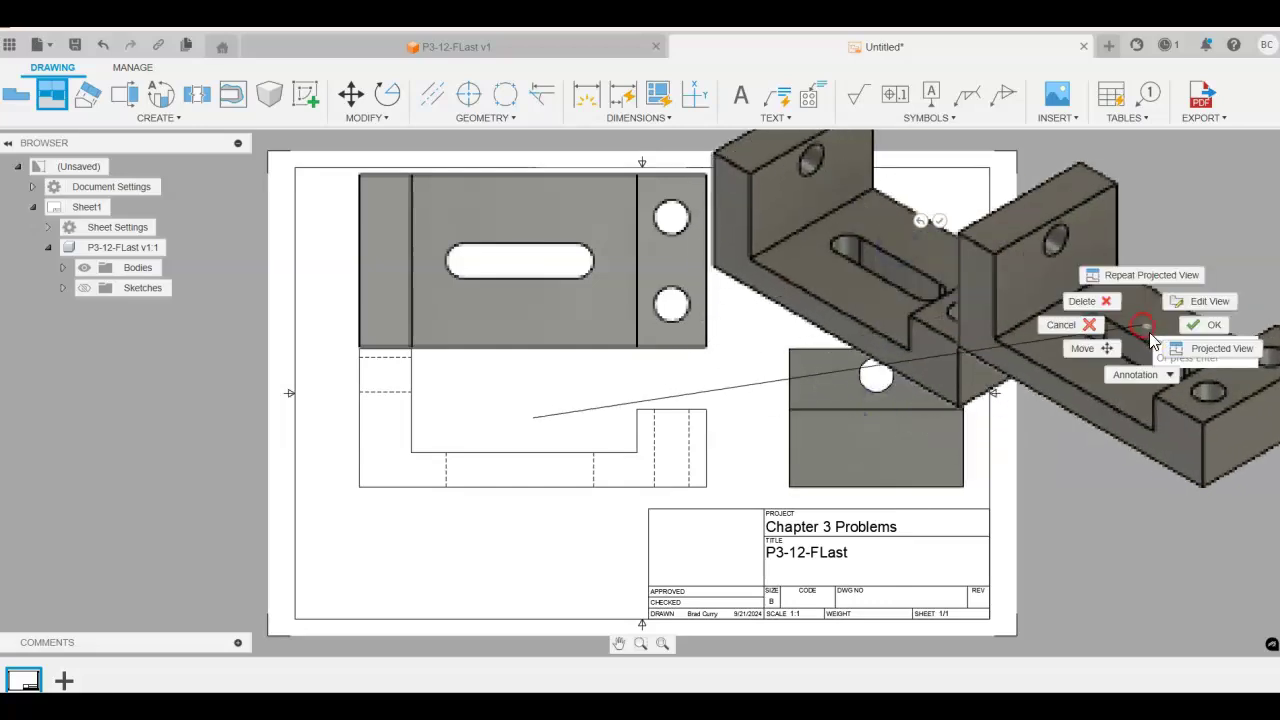
click(1162, 303)
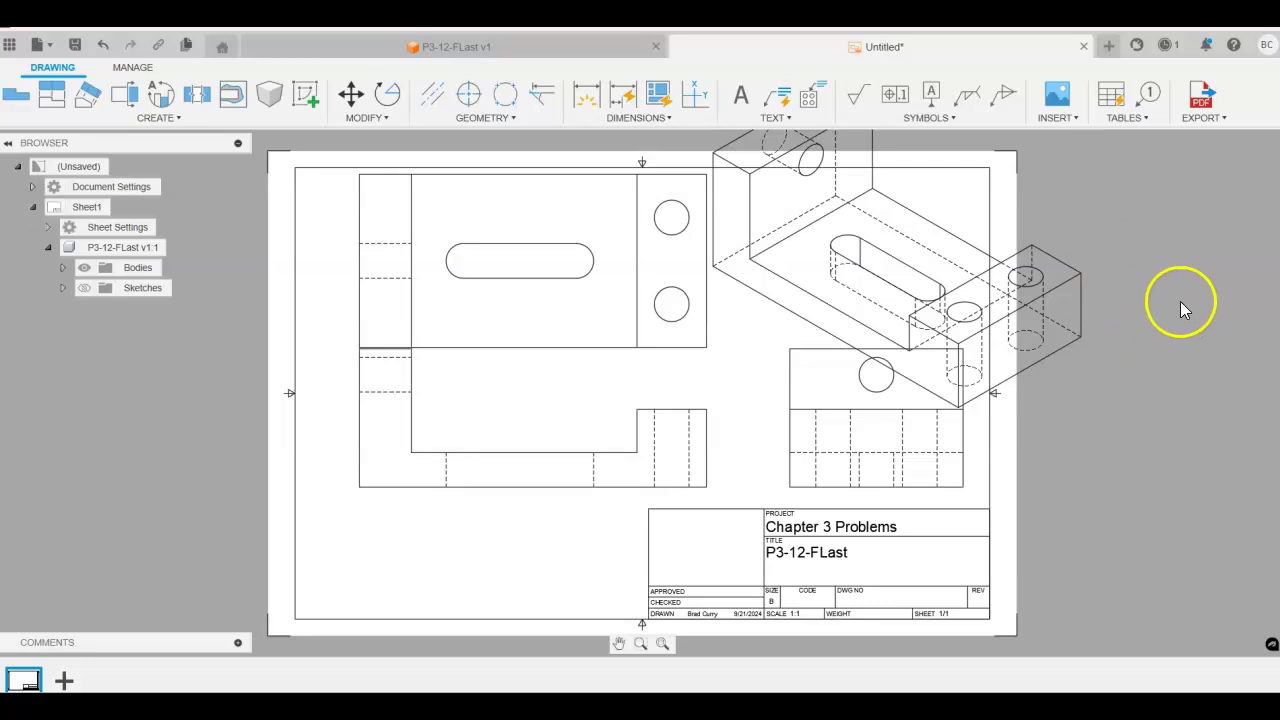
Reduce the front view's scale by half so the projected views fit on the sheet.
scroll(1154, 308, down, 2)
mouse_move(1154, 305)
middle_down()
mouse_move(991, 320)
mouse_move(1008, 317)
middle_up()
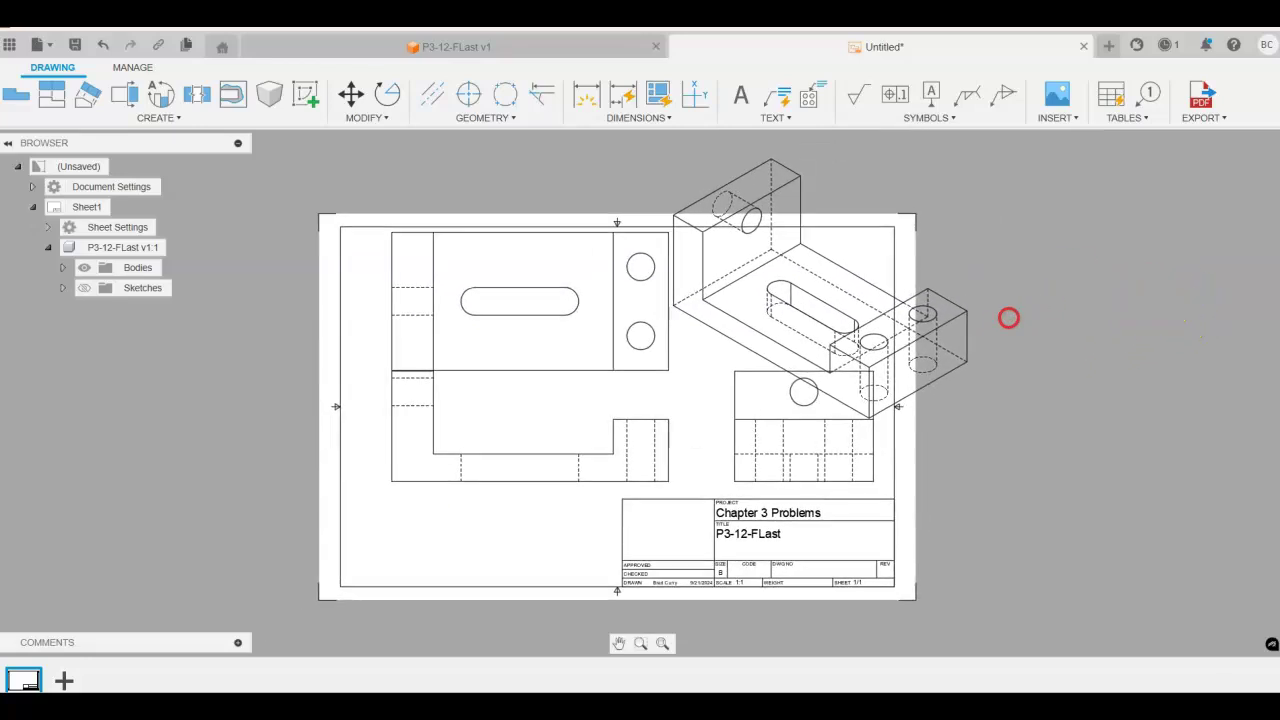
right_click(537, 427)
click(600, 410)
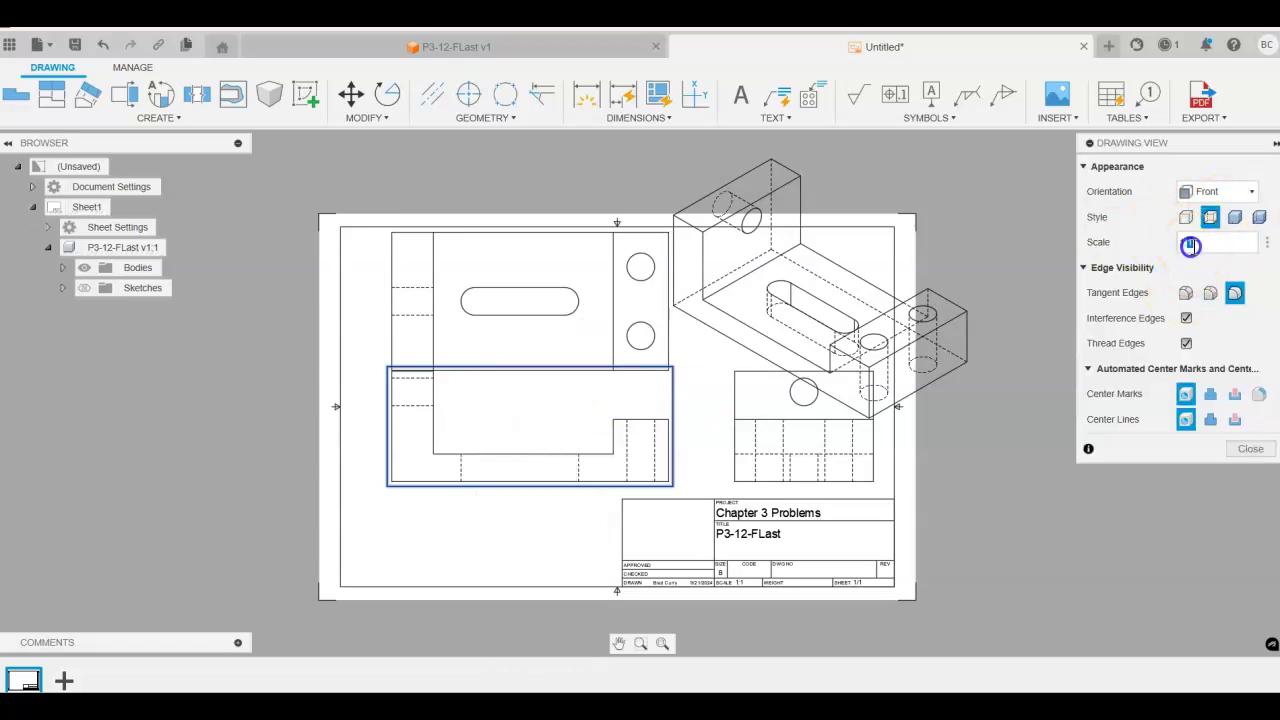
key(Return)
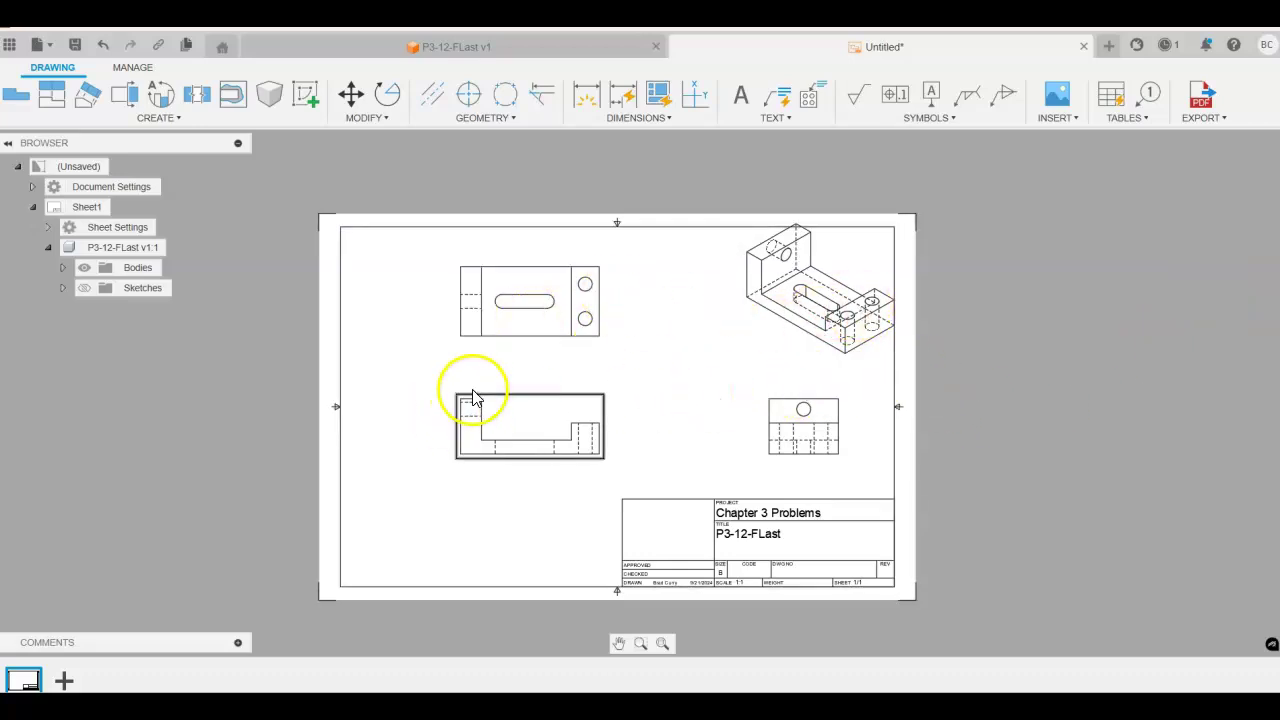
Change the isometric view to the shaded style at a scale of 1:4.
right_click(853, 259)
click(918, 235)
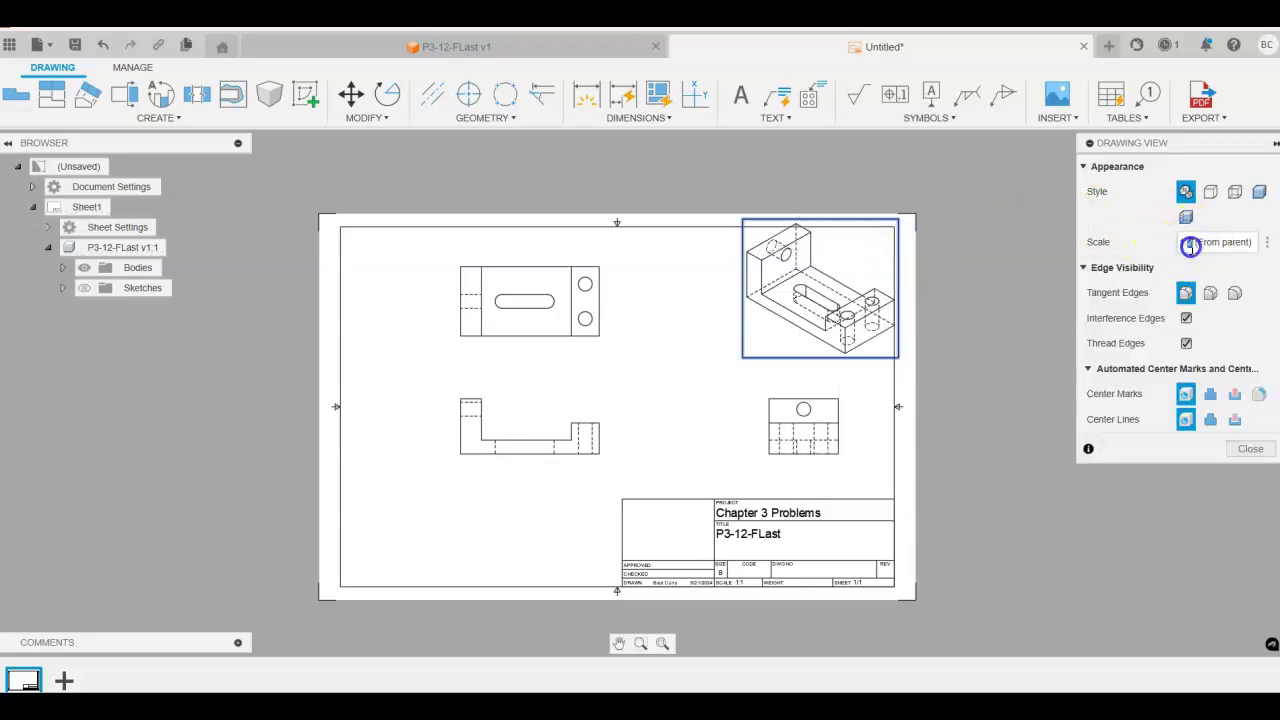
click(1259, 191)
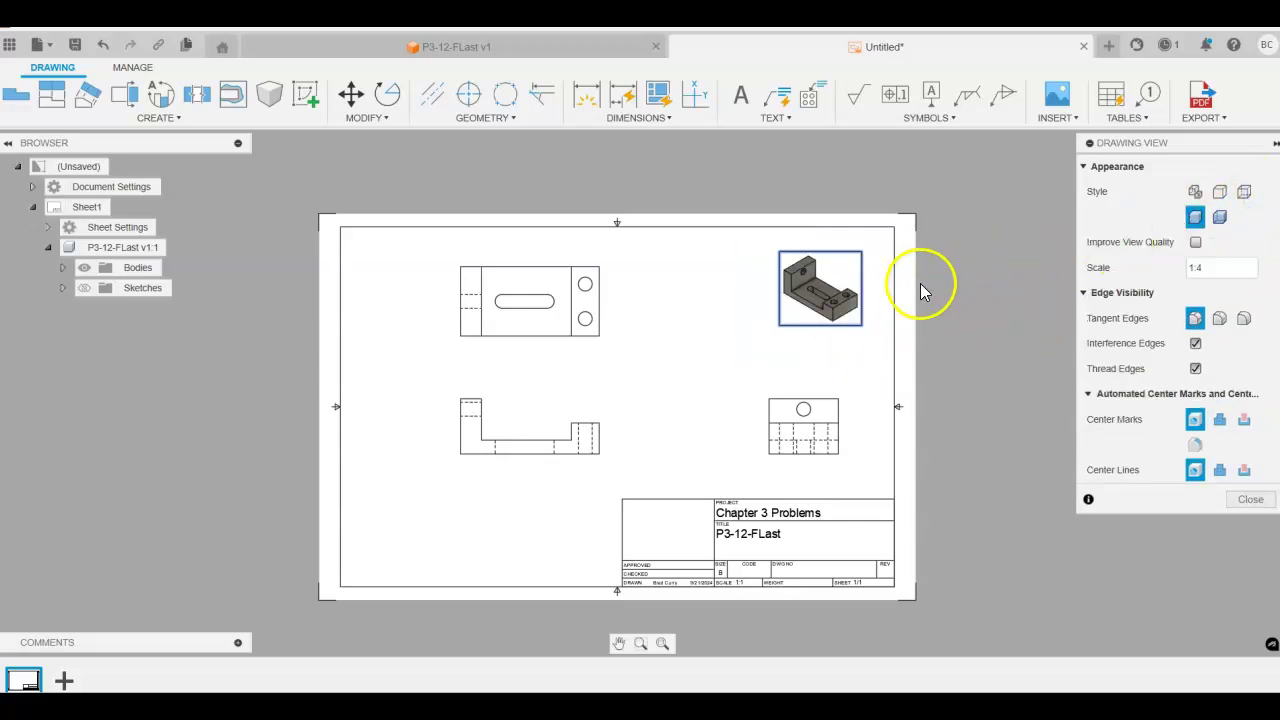
click(1250, 499)
Move the isometric view toward the sheet's upper right corner and shift the front and right-side views to the left.
drag(855, 278, 877, 251)
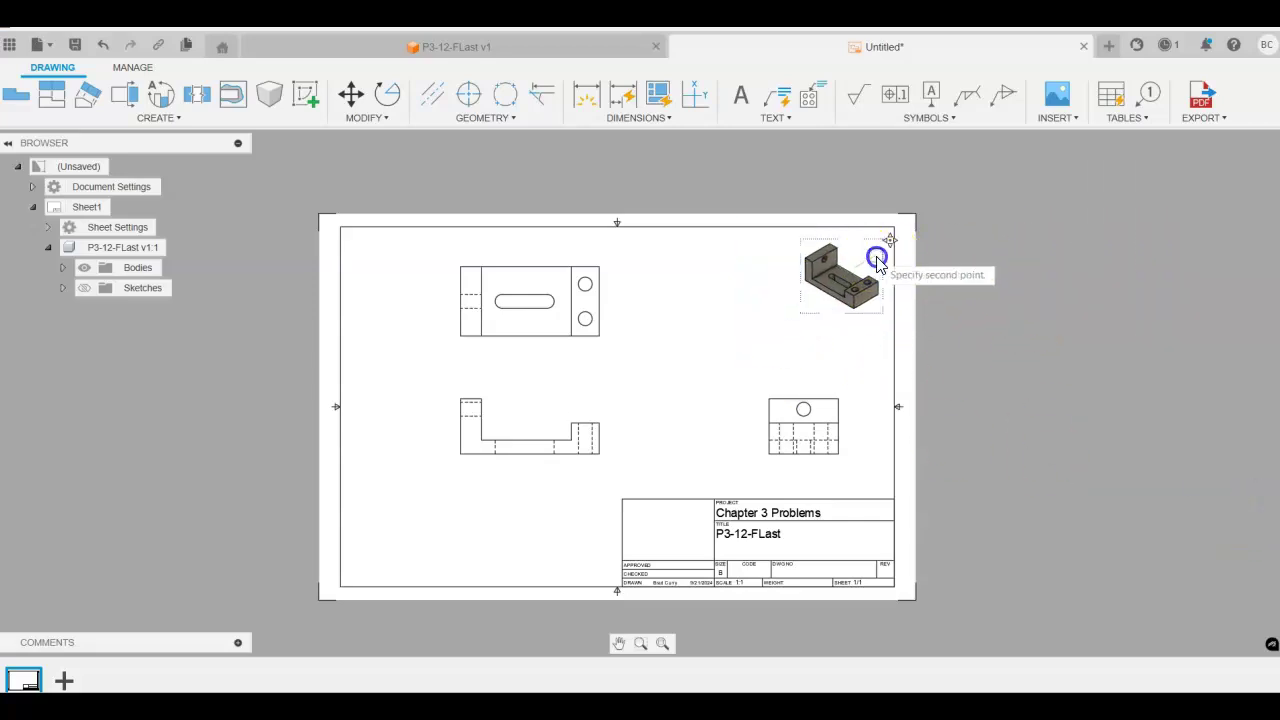
drag(530, 410, 504, 408)
drag(828, 410, 760, 415)
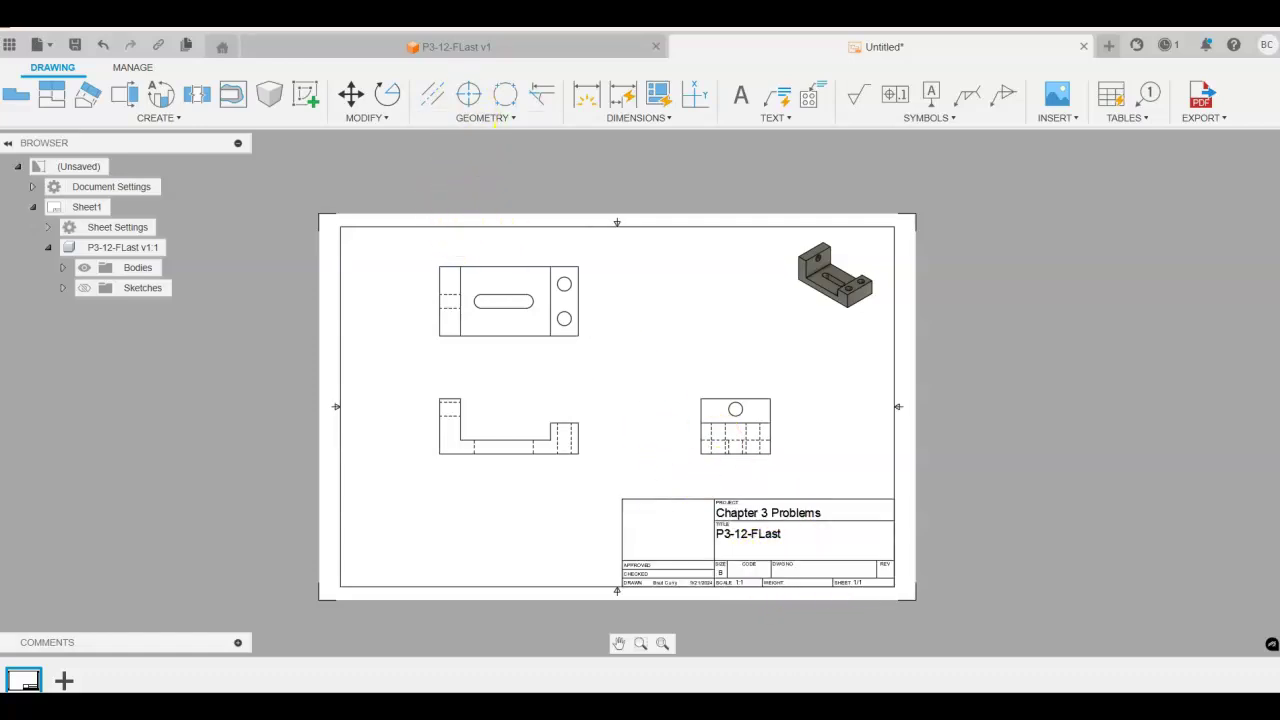
Create a second drawing from the P3-12-FLast design with the ASME standard, mm units and sheet size A.
click(362, 55)
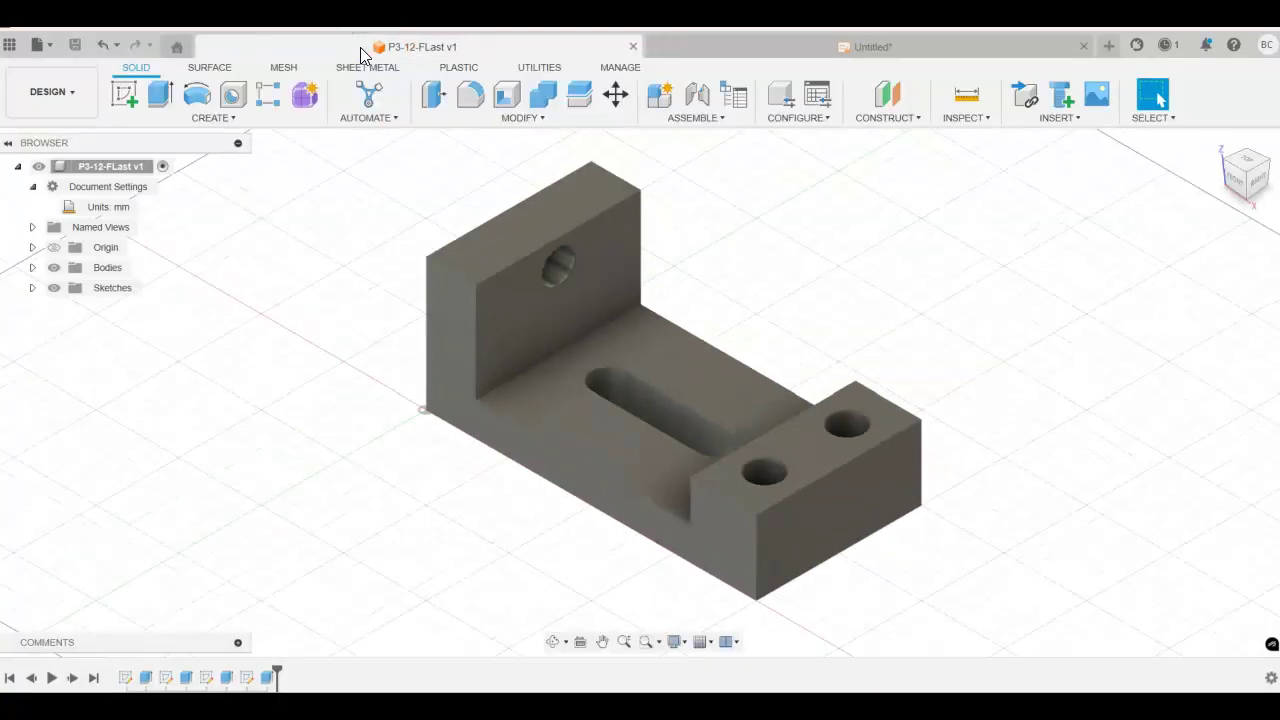
click(52, 91)
mouse_move(57, 315)
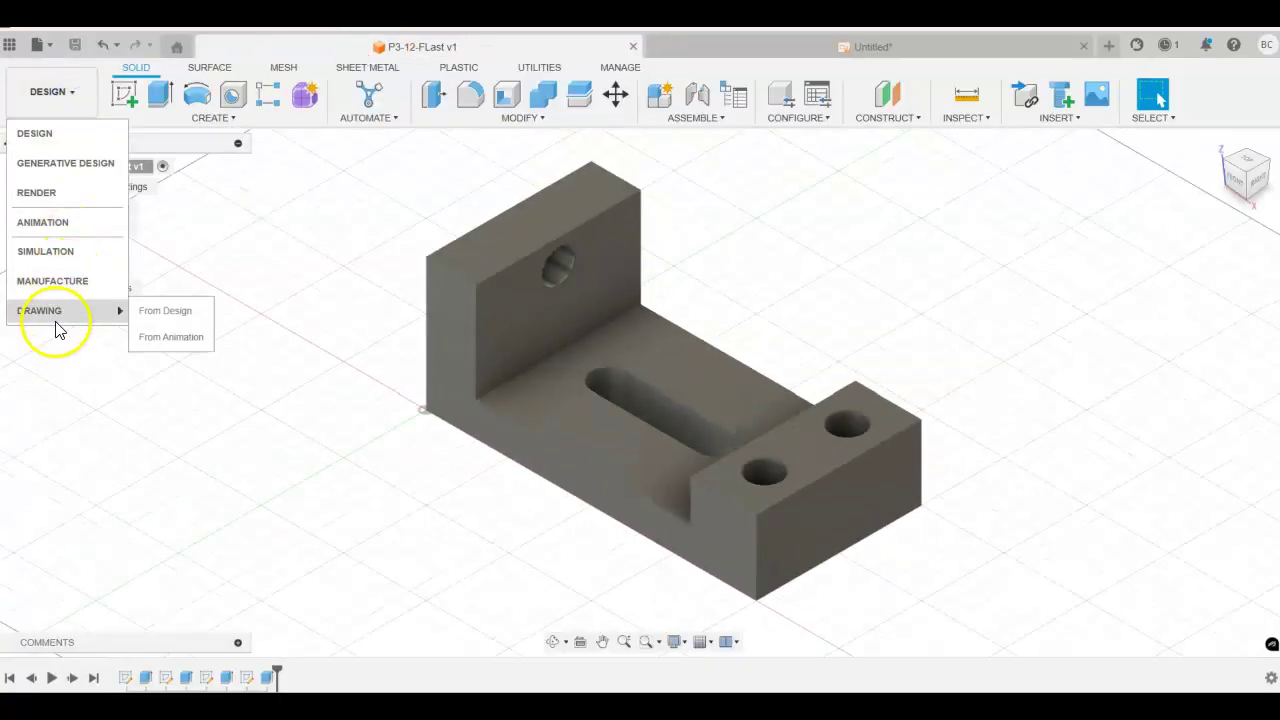
click(160, 313)
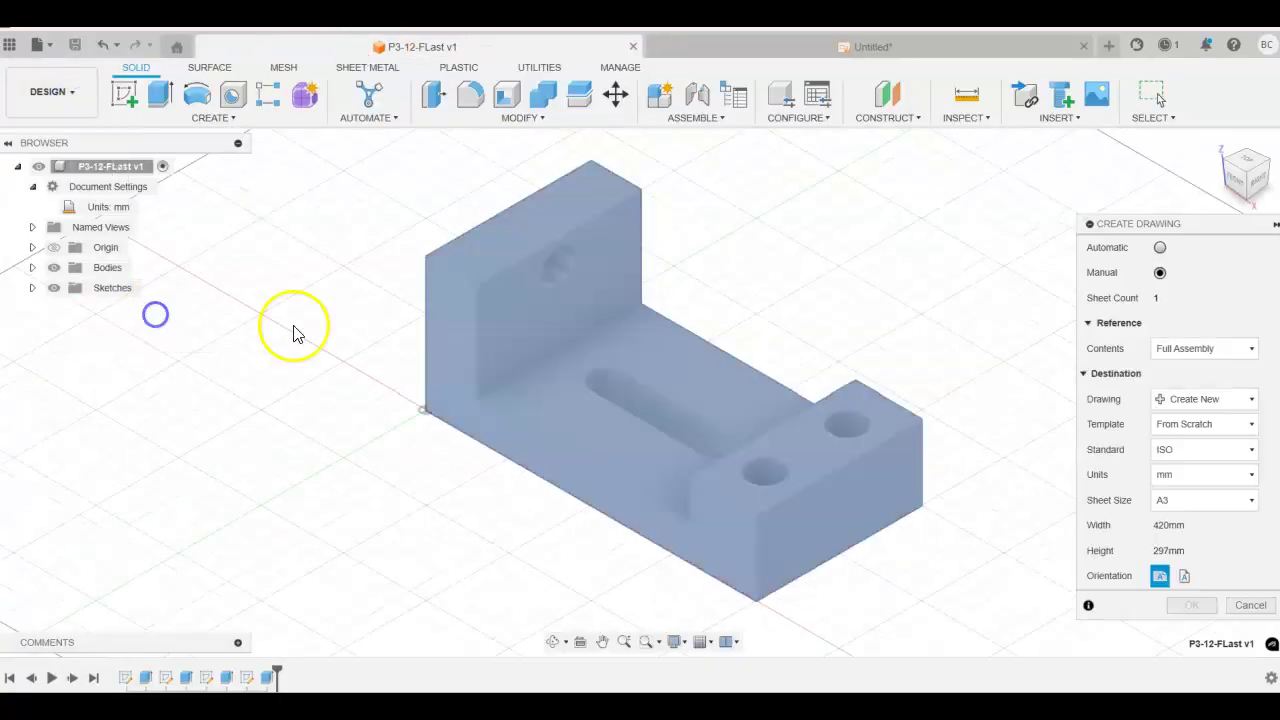
click(1197, 455)
click(1199, 472)
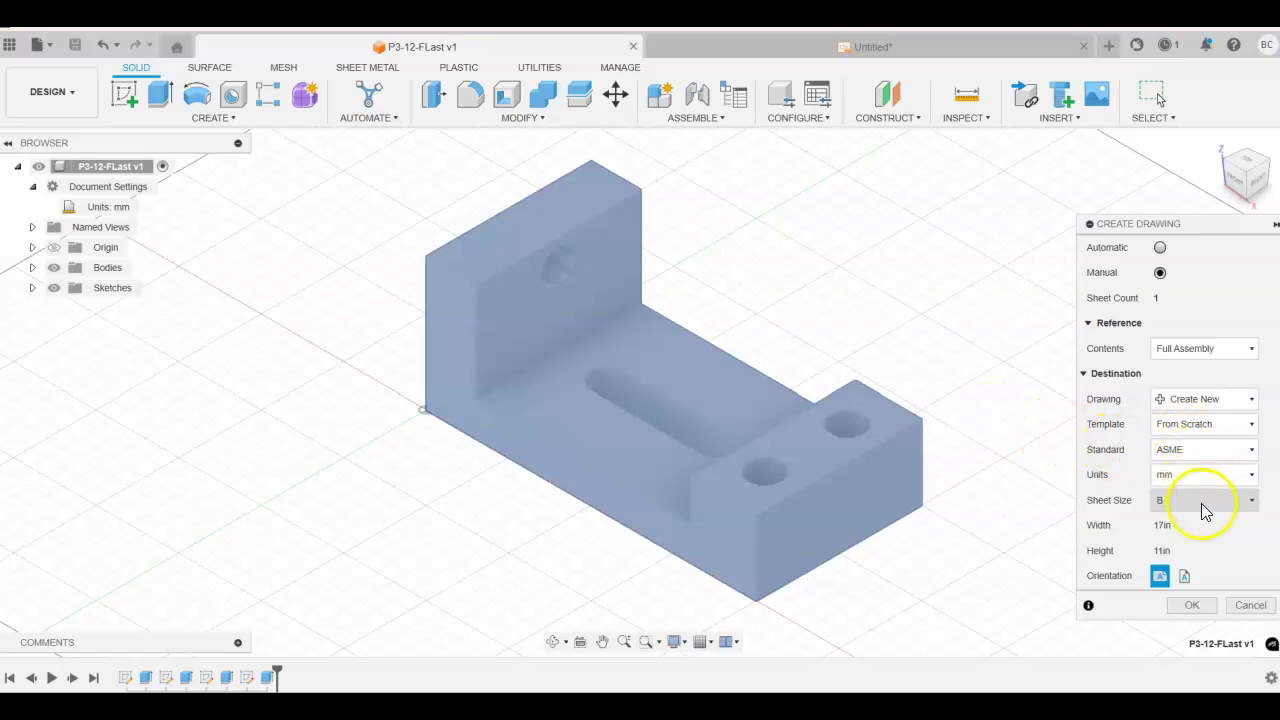
click(1201, 502)
click(1193, 524)
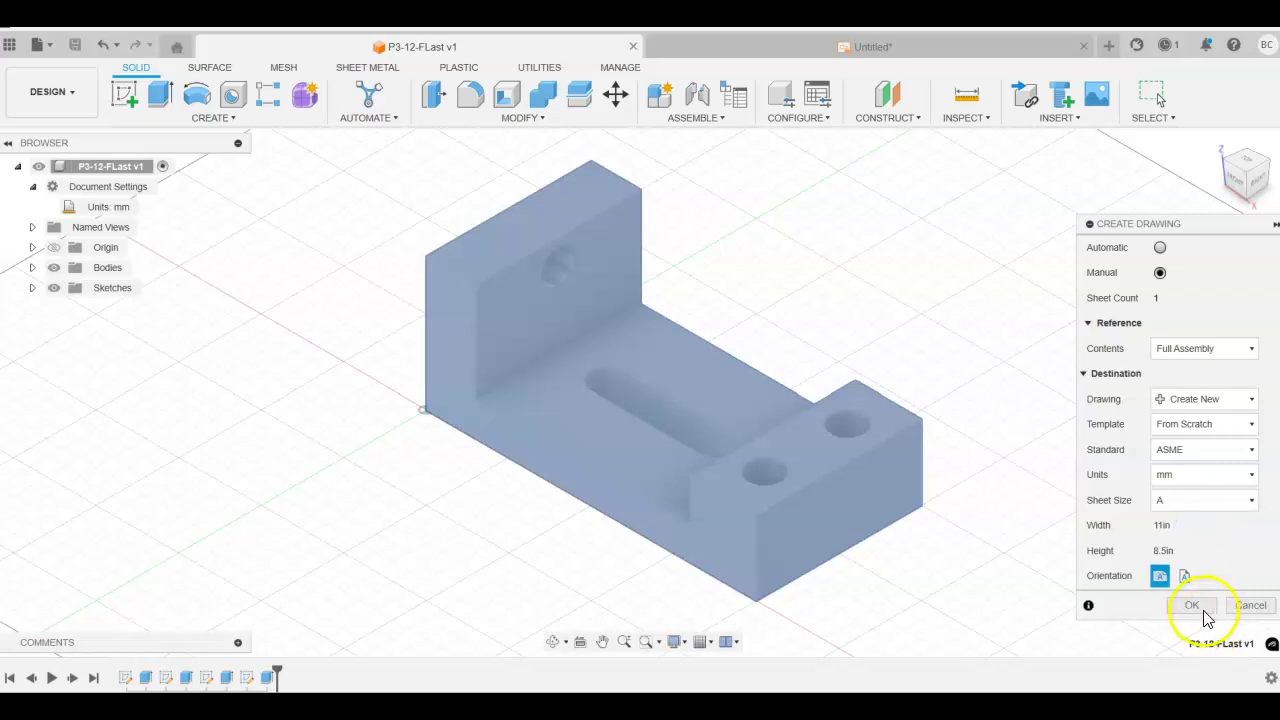
click(1193, 606)
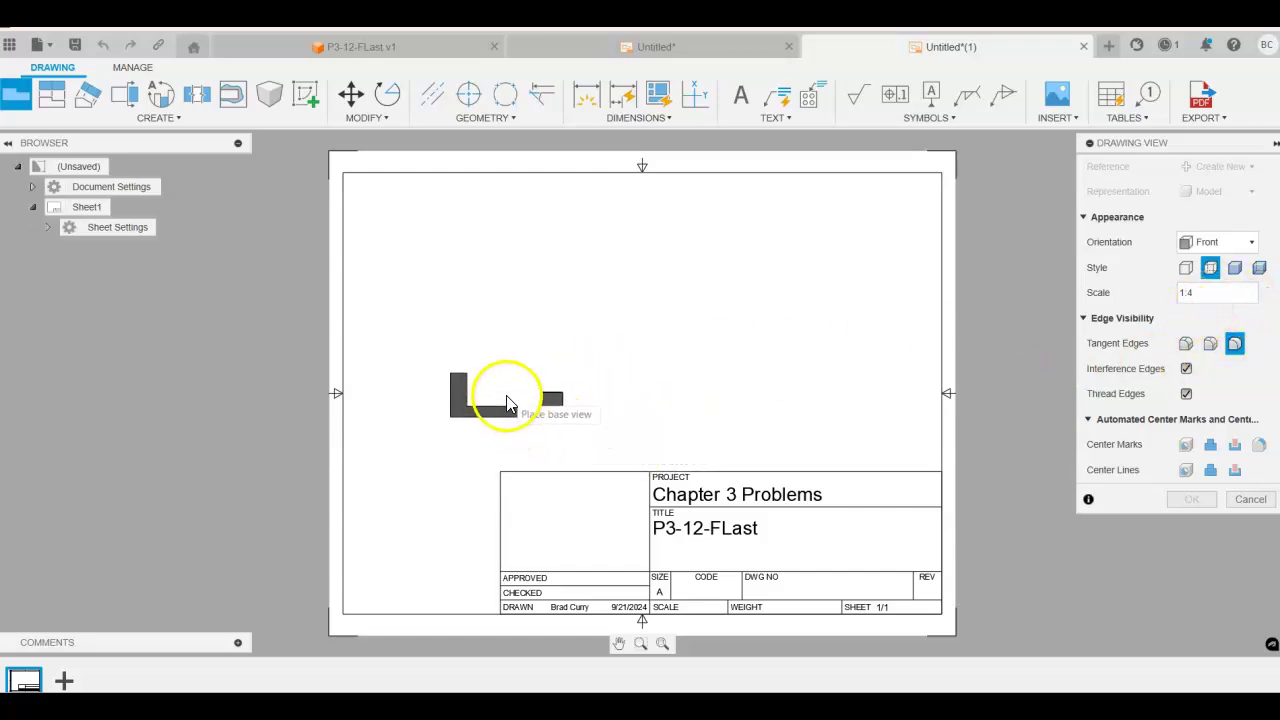
Place the front base view at 1:4 and project the top, right-side and isometric views from it.
click(507, 412)
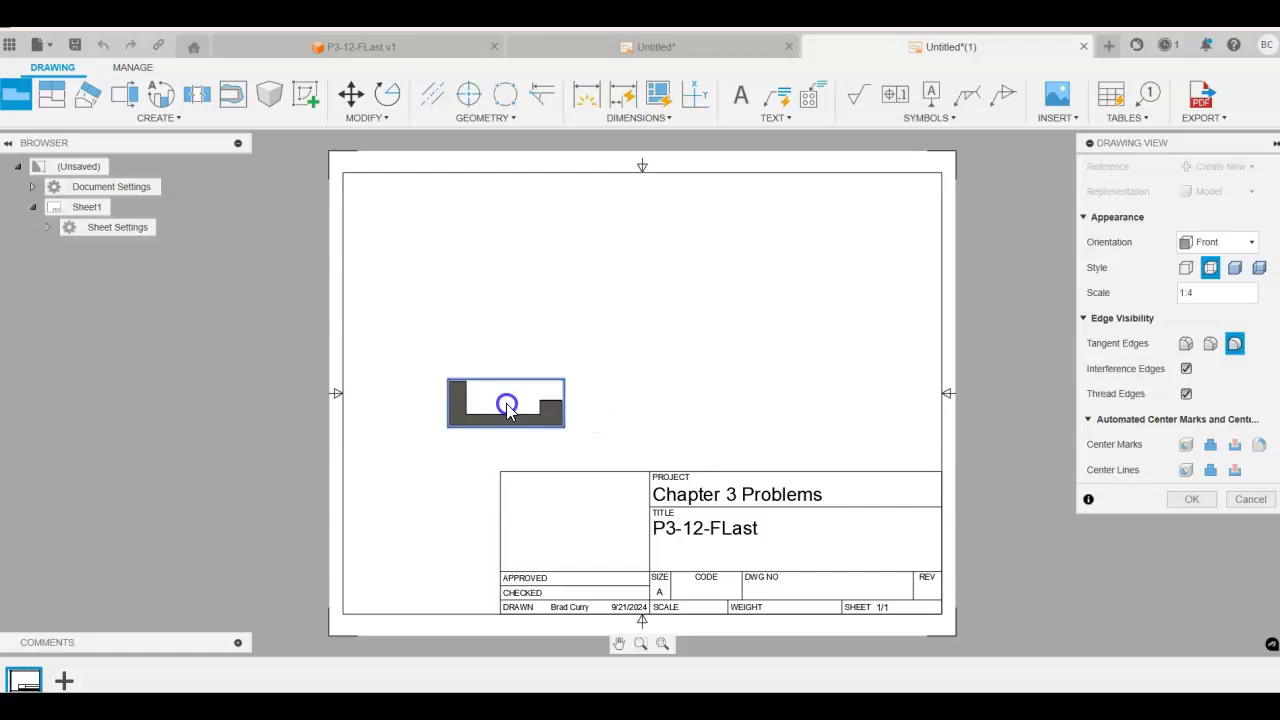
click(1193, 500)
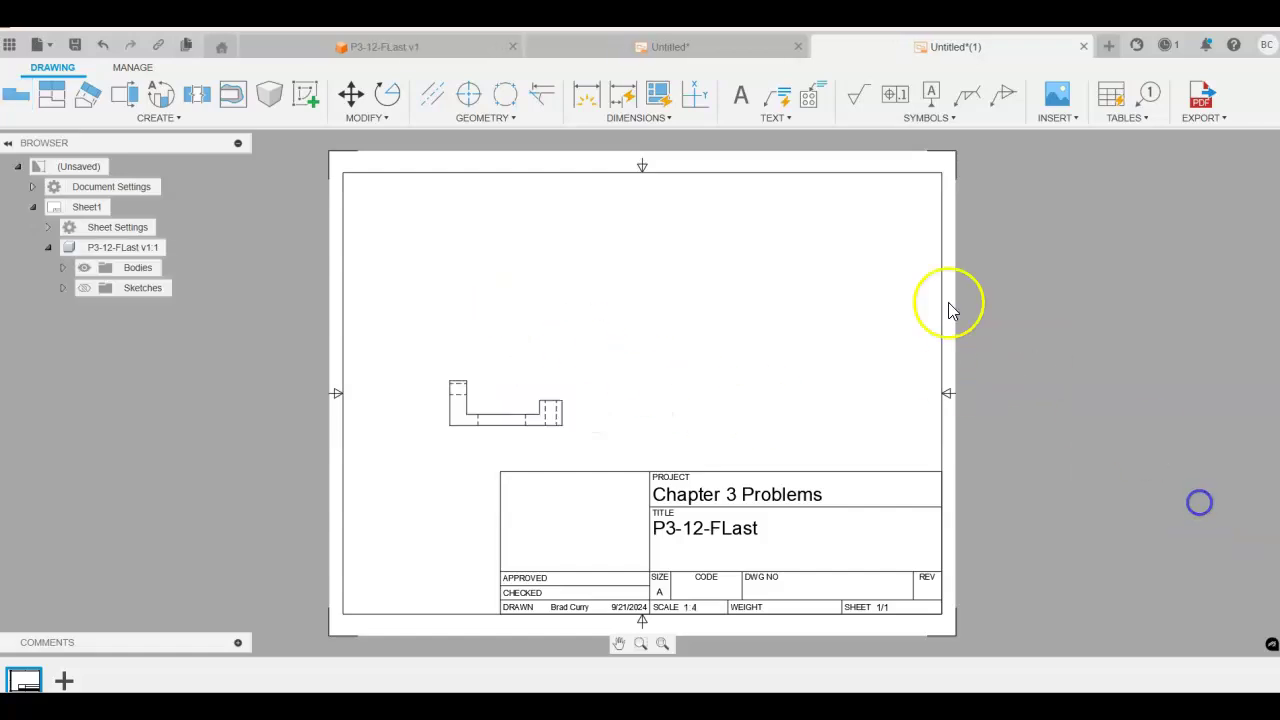
key(p)
click(491, 390)
click(524, 232)
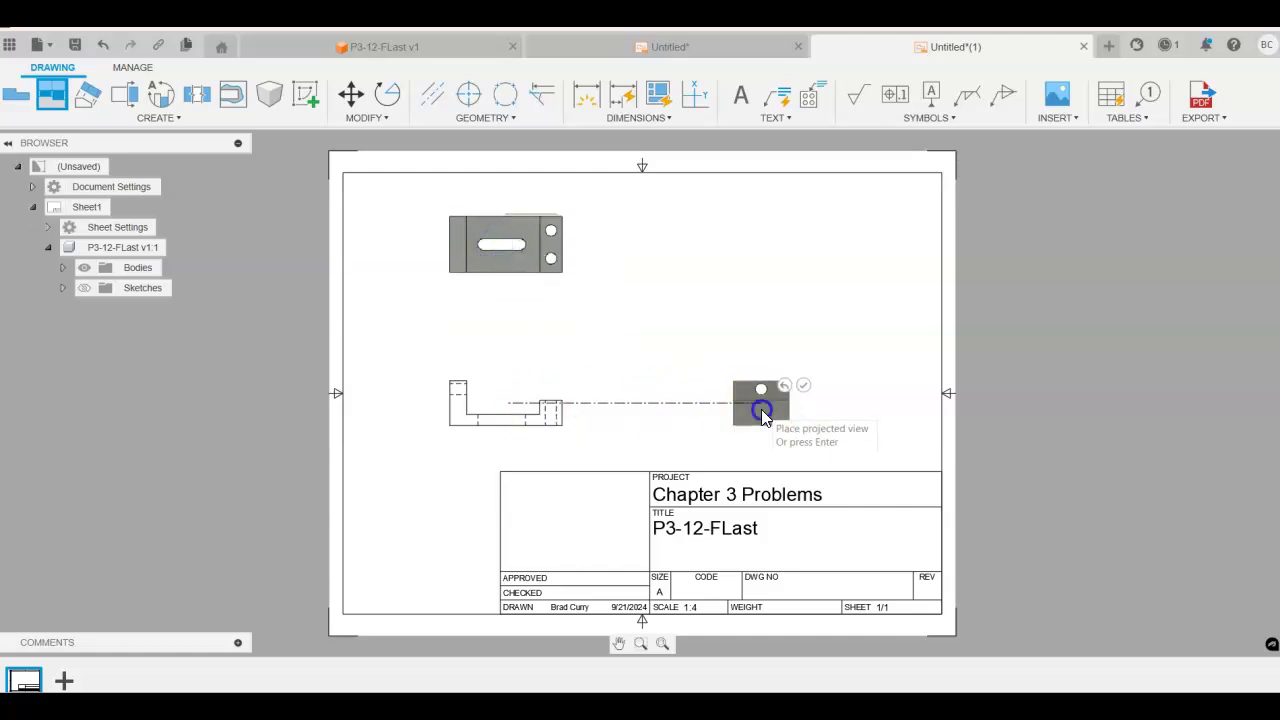
click(764, 405)
click(832, 252)
right_click(1045, 382)
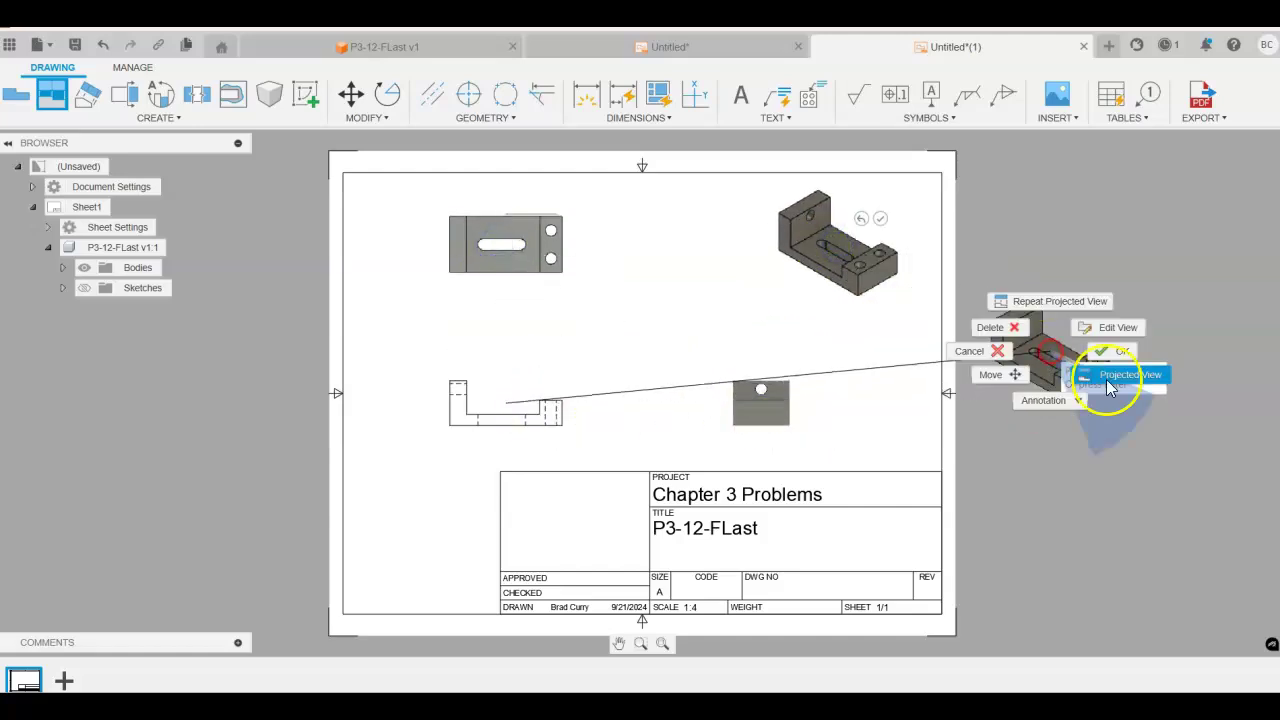
click(1116, 372)
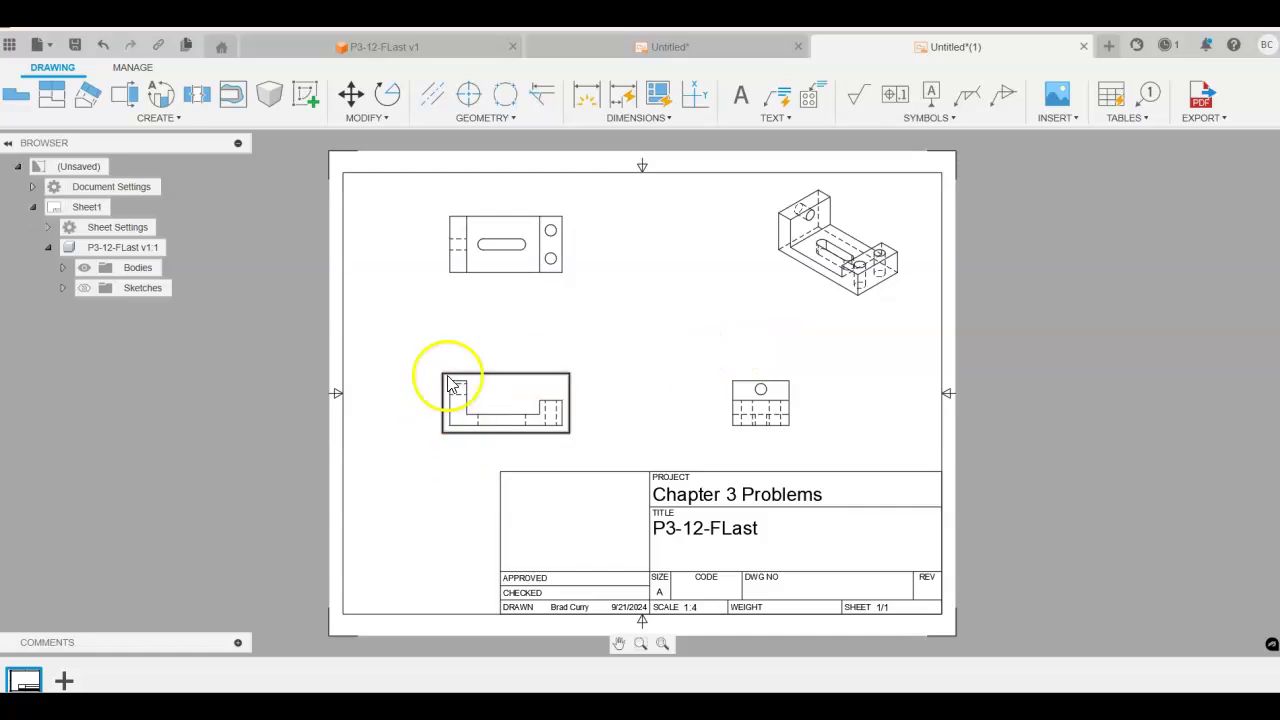
Set the scale of the front base view to 1:2.
right_click(505, 398)
click(566, 371)
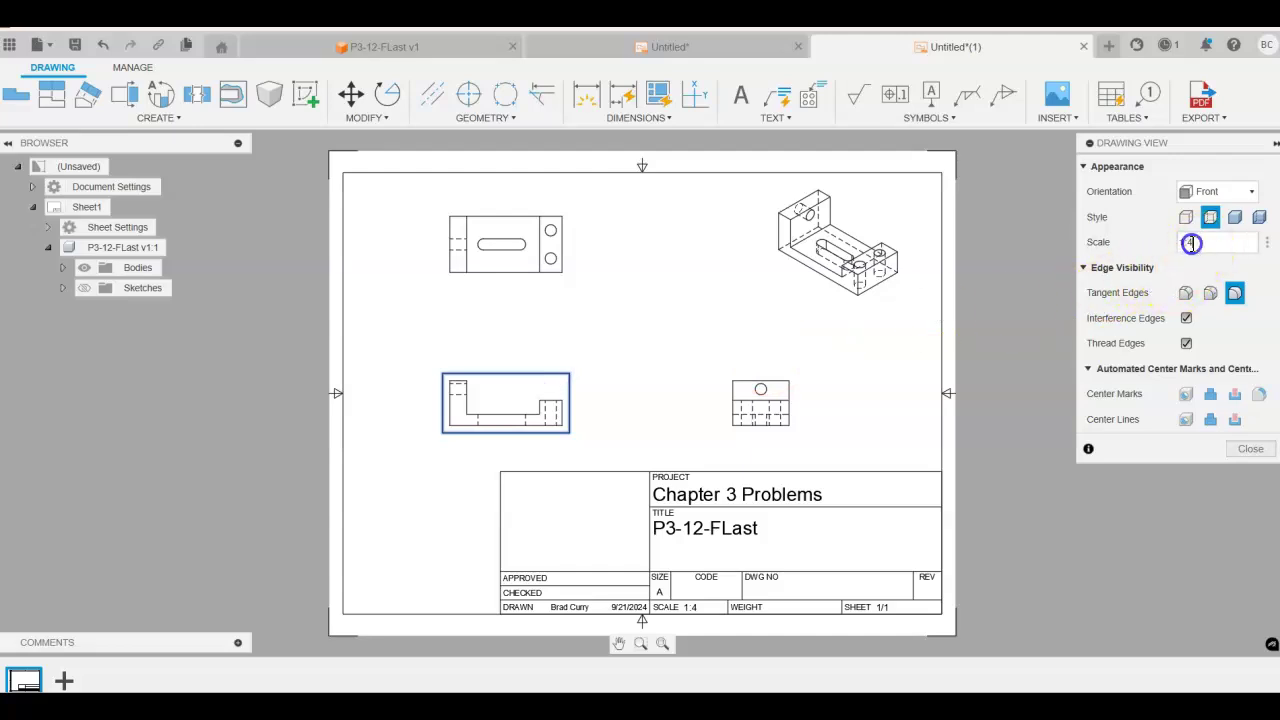
key(Return)
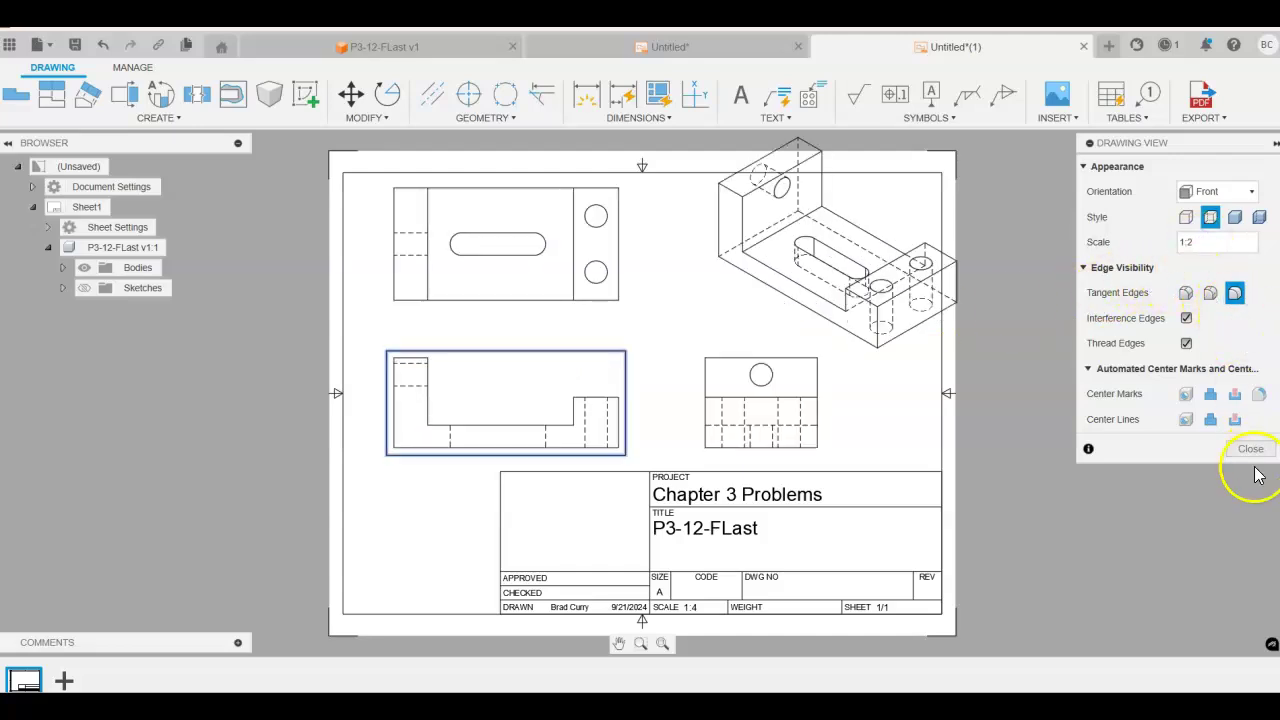
click(1250, 448)
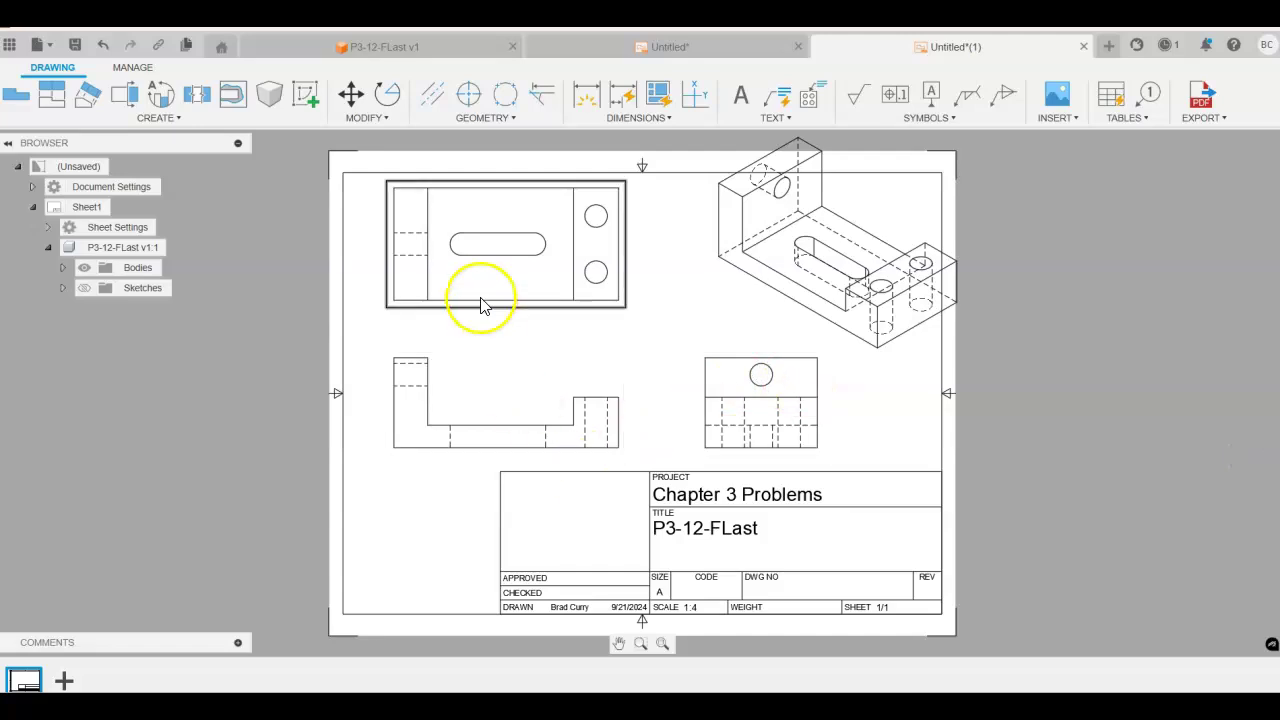
Change the isometric view to the shaded style at a scale of 1:4.
click(871, 222)
right_click(871, 222)
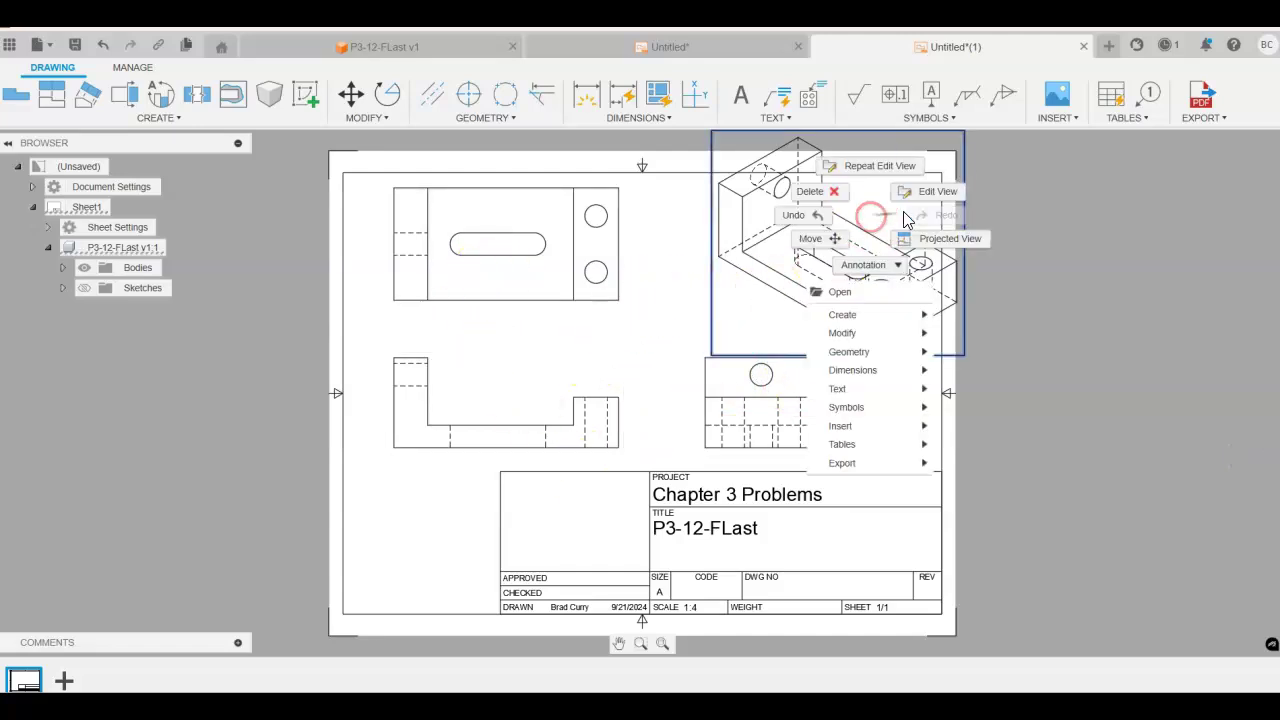
click(905, 194)
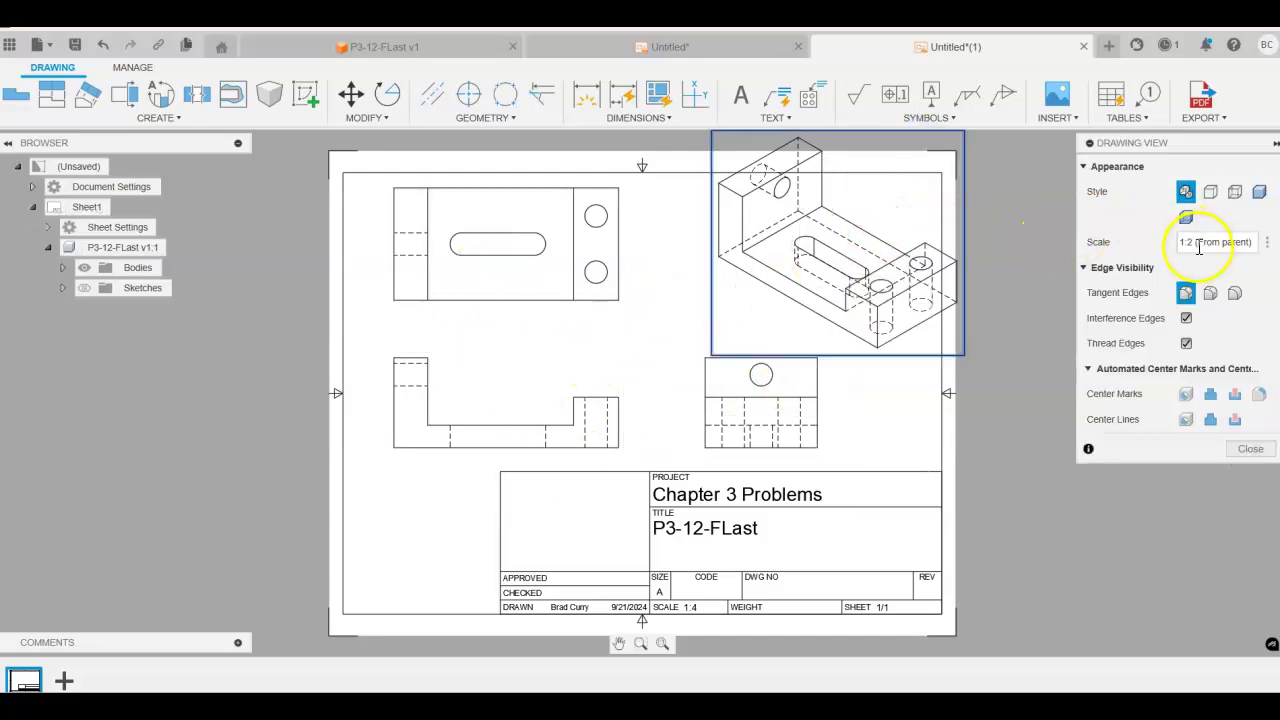
click(1259, 191)
click(1241, 502)
Nudge the isometric view slightly to the right, the top view slightly down, and the front view slightly to the right.
click(829, 280)
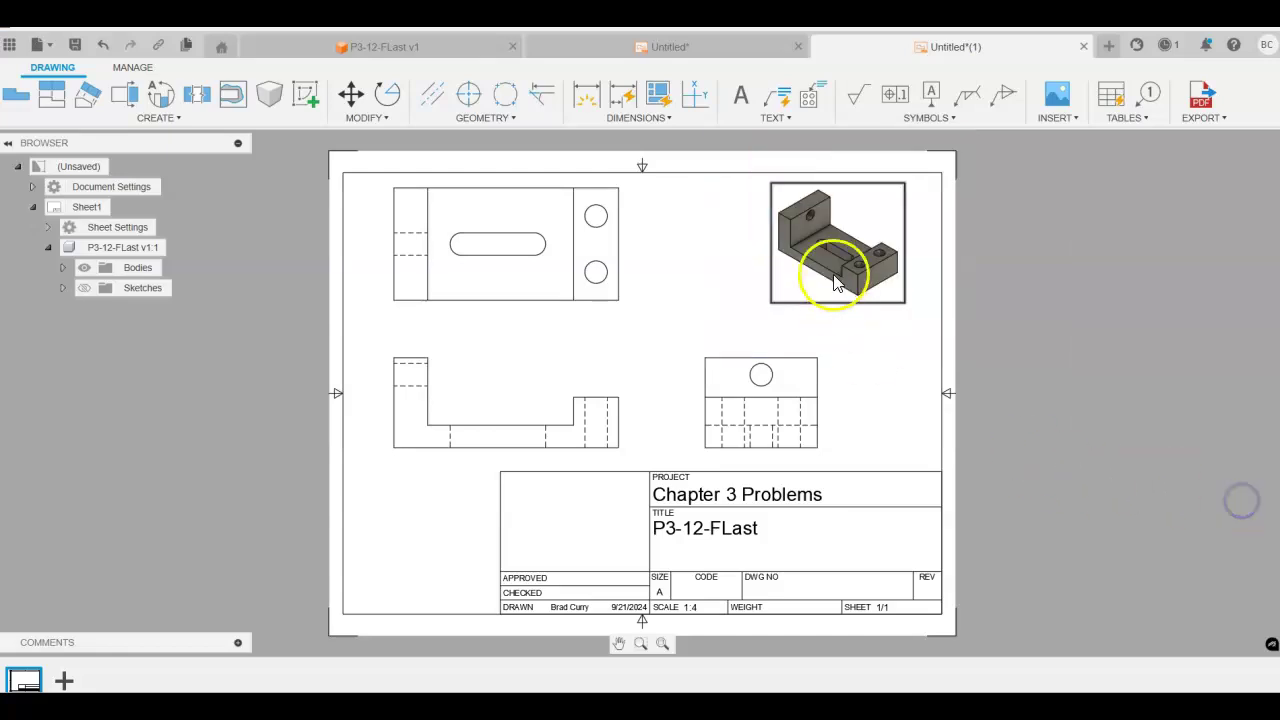
click(849, 257)
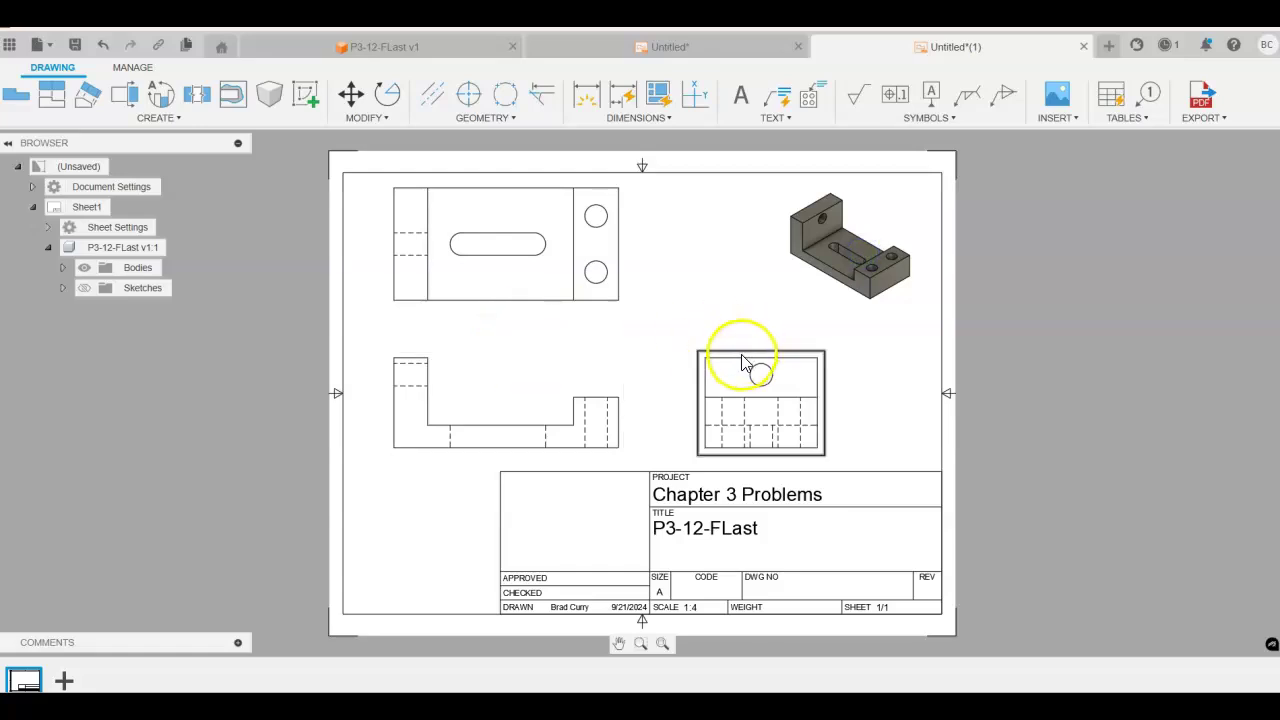
click(482, 285)
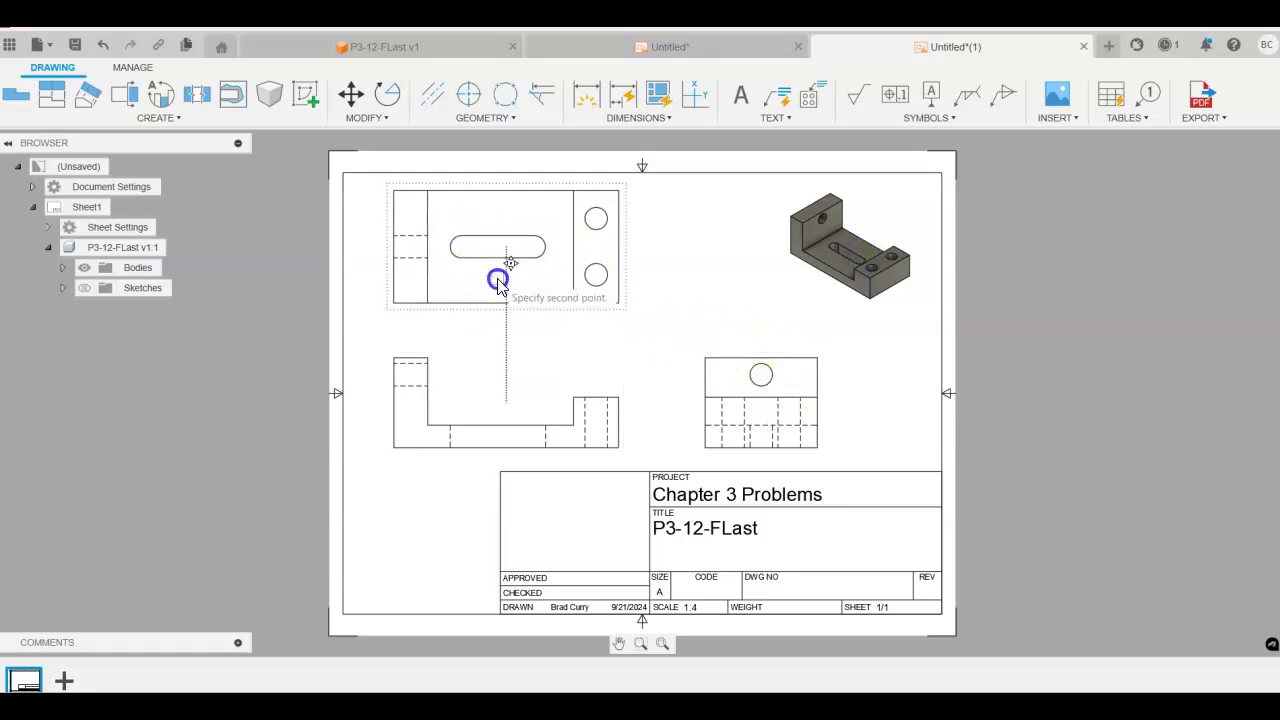
click(529, 396)
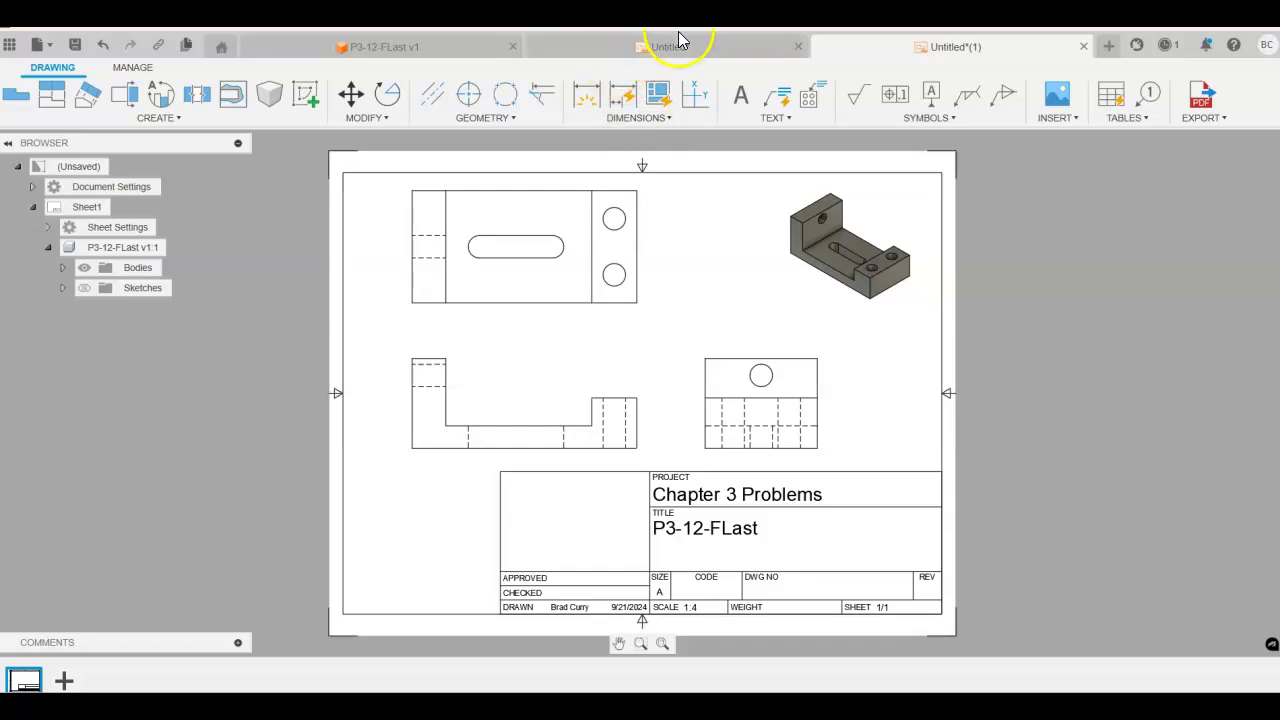
Switch to the first, size B drawing and set its front view's scale to 1:1.
click(563, 46)
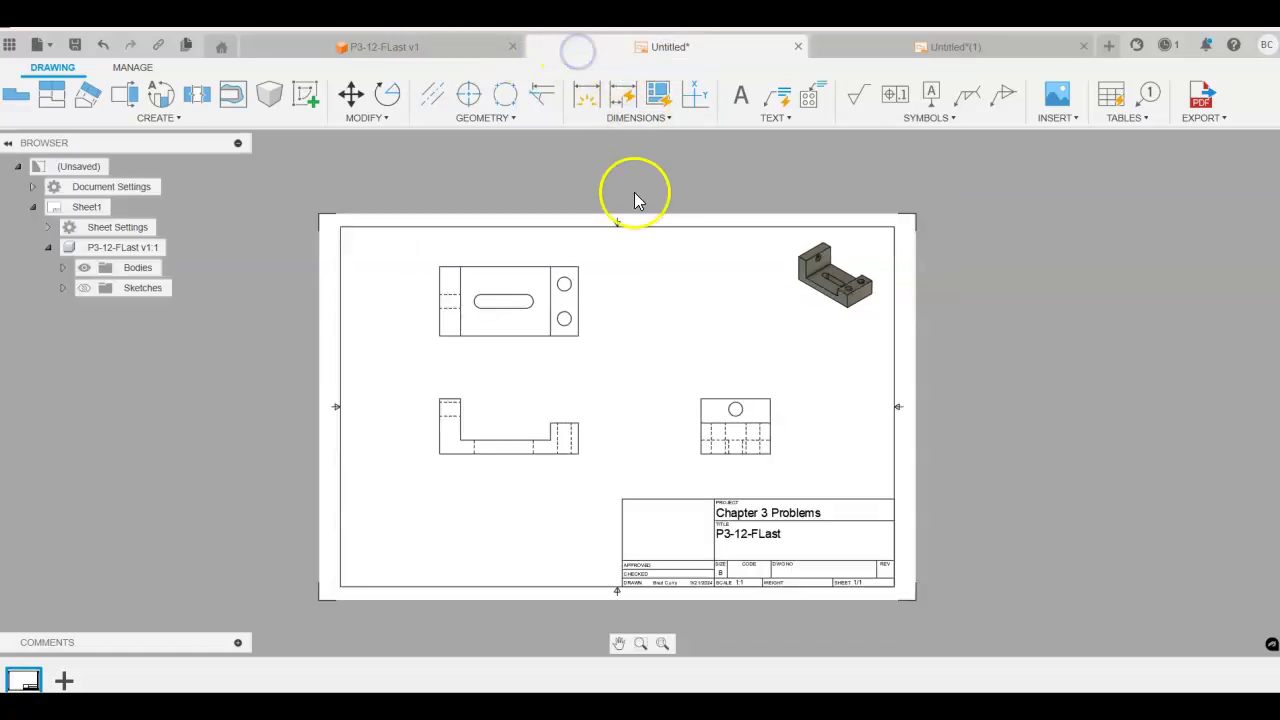
scroll(689, 608, up, 6)
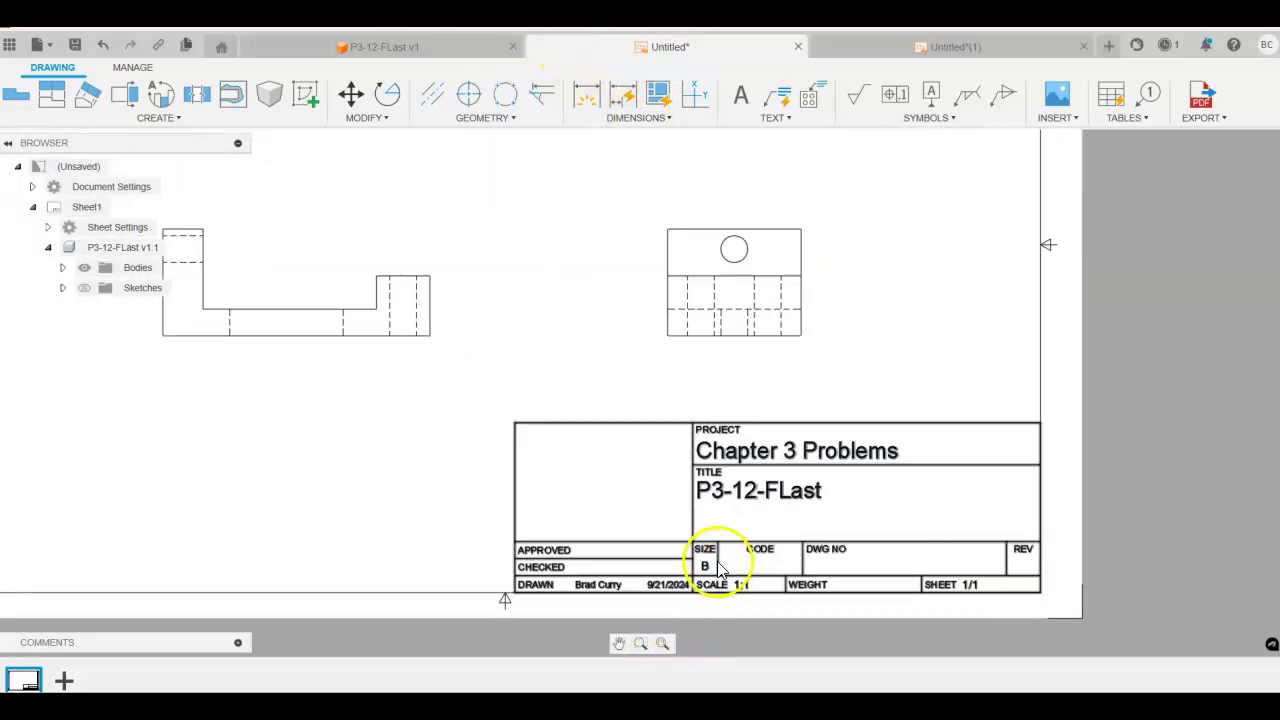
scroll(709, 565, down, 5)
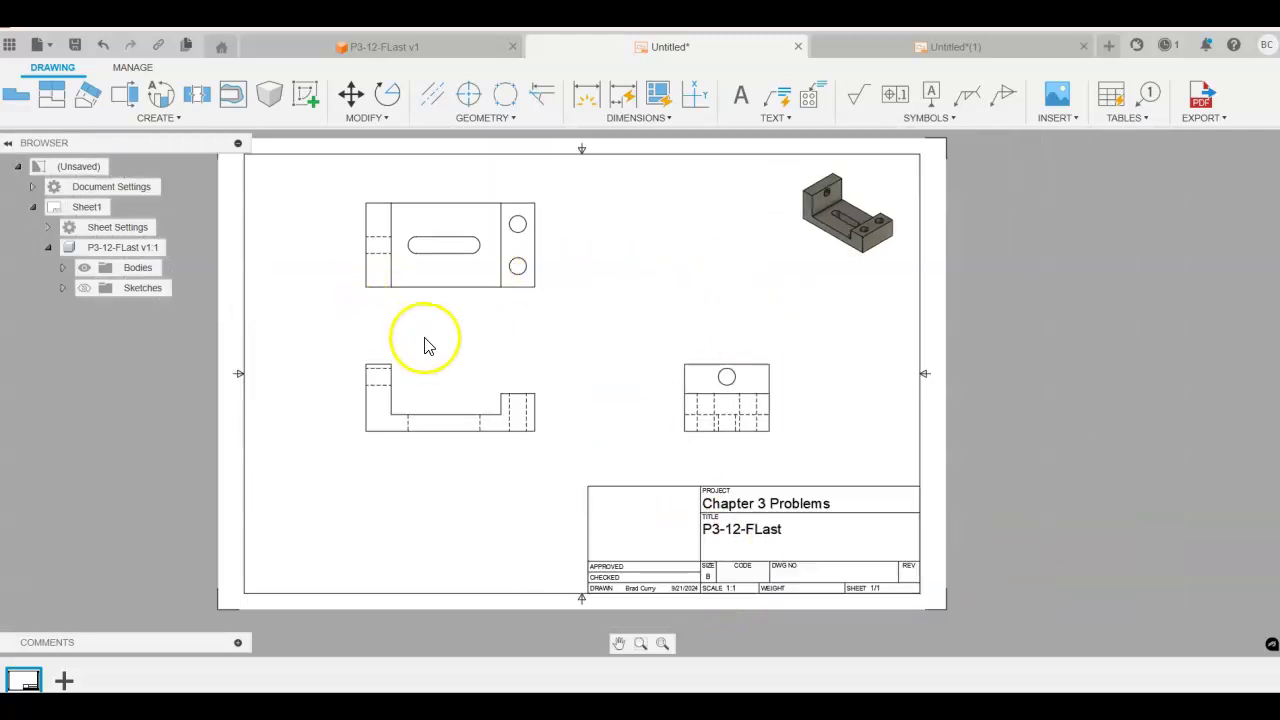
right_click(450, 385)
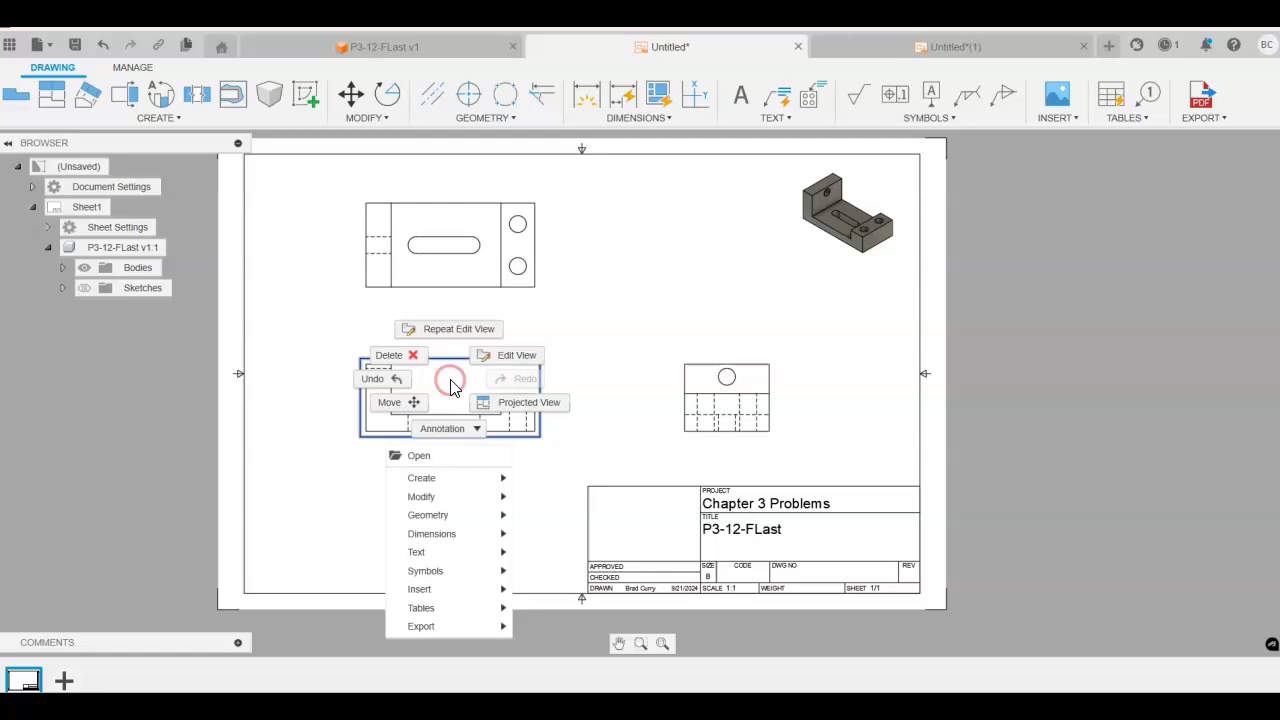
click(512, 358)
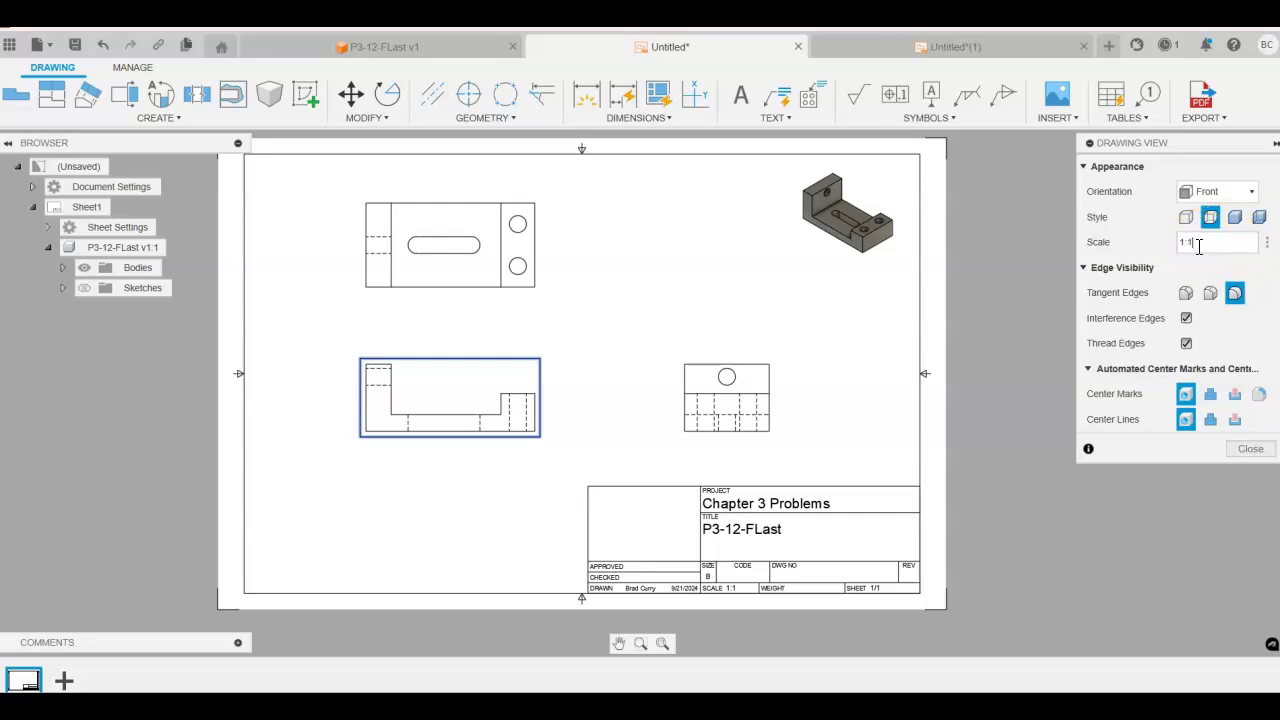
click(1252, 456)
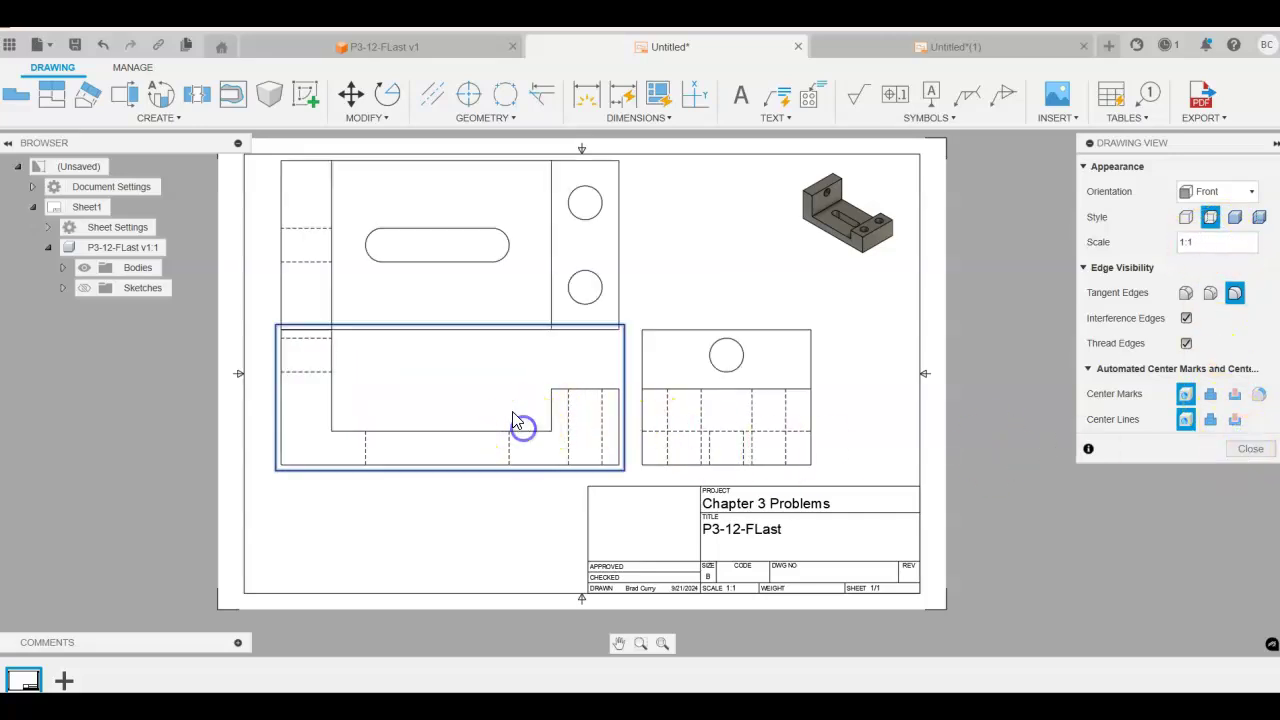
scroll(575, 340, up, 1)
scroll(572, 347, down, 1)
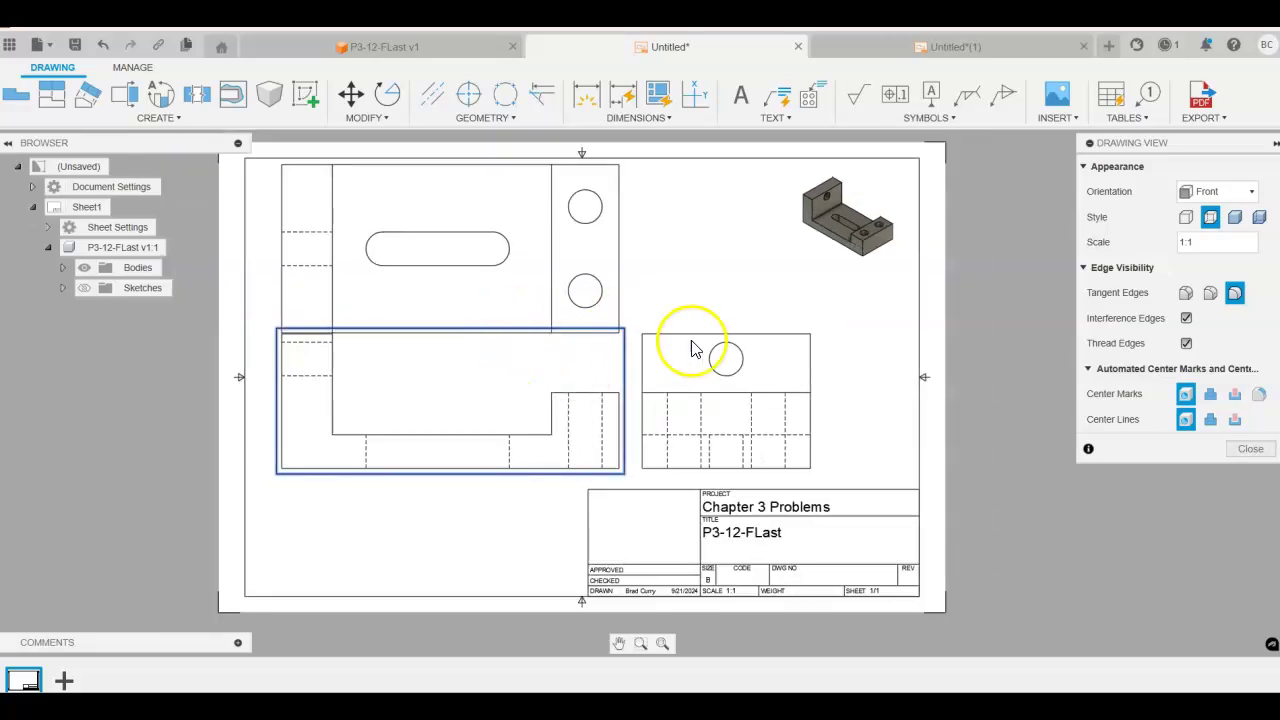
click(1252, 450)
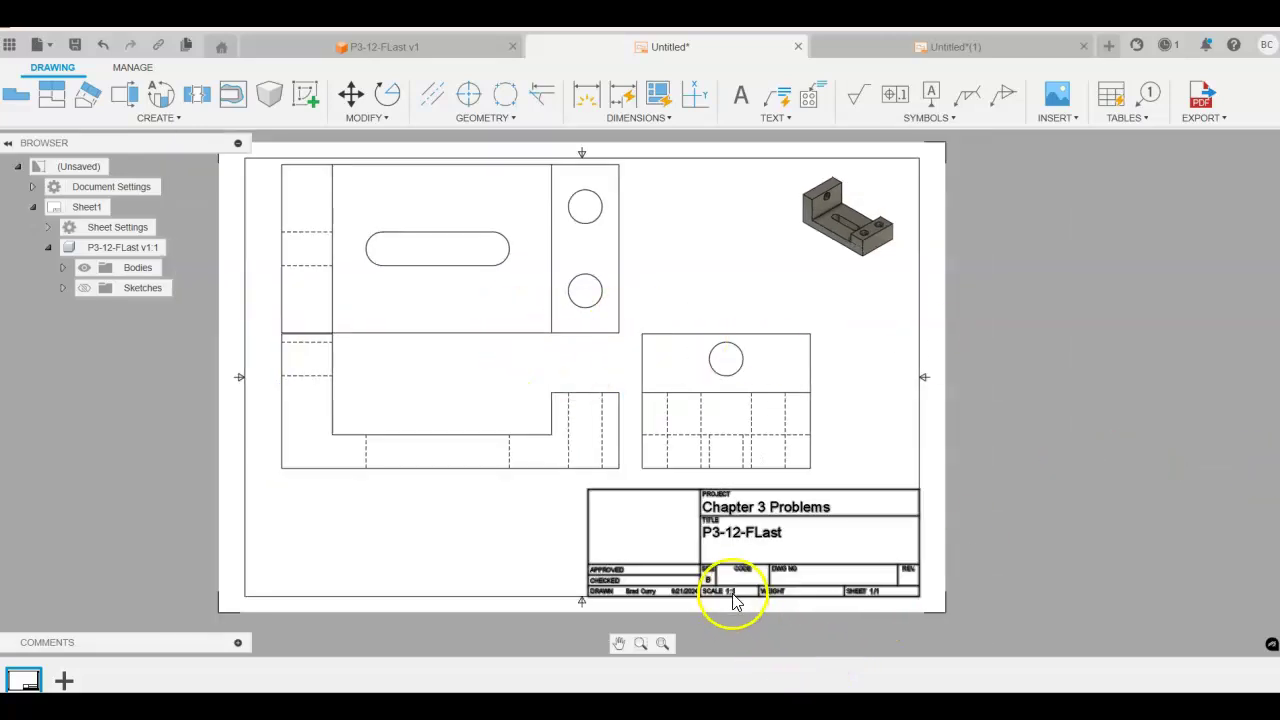
Delete the front, top, right-side and isometric views from the size B sheet.
click(393, 400)
key(Delete)
click(383, 303)
key(Delete)
click(650, 358)
key(Delete)
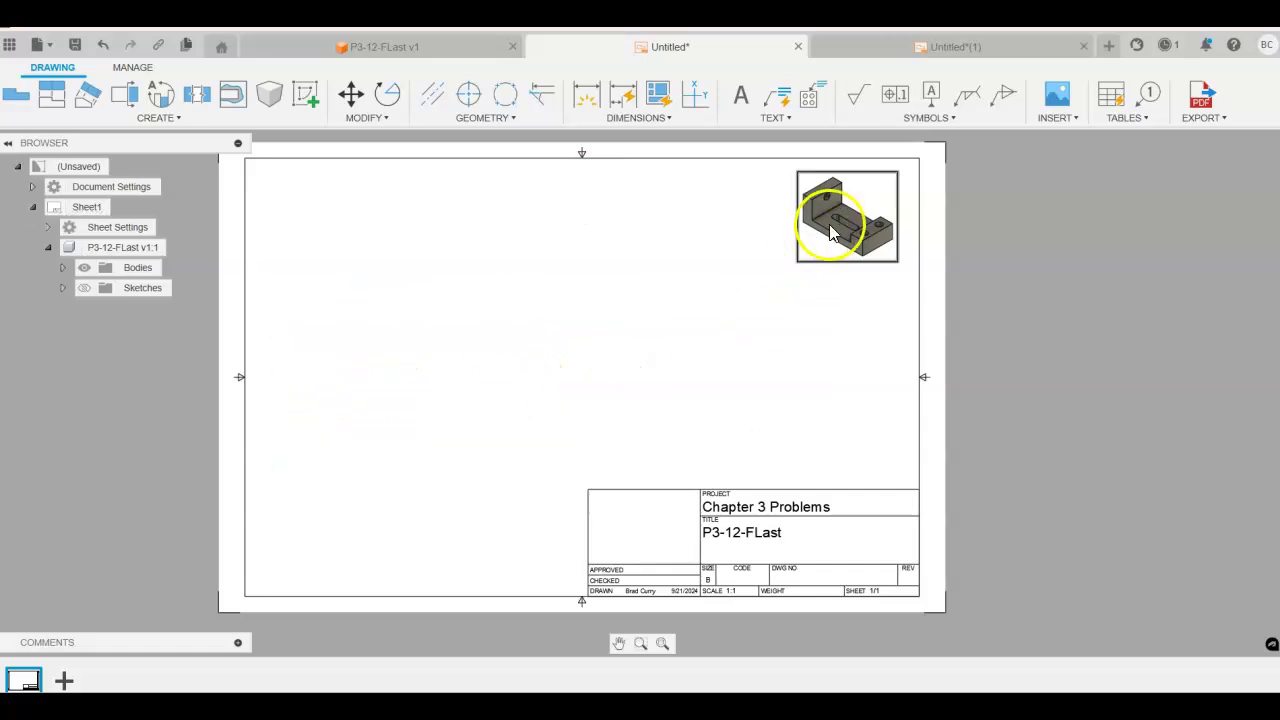
click(838, 228)
key(Delete)
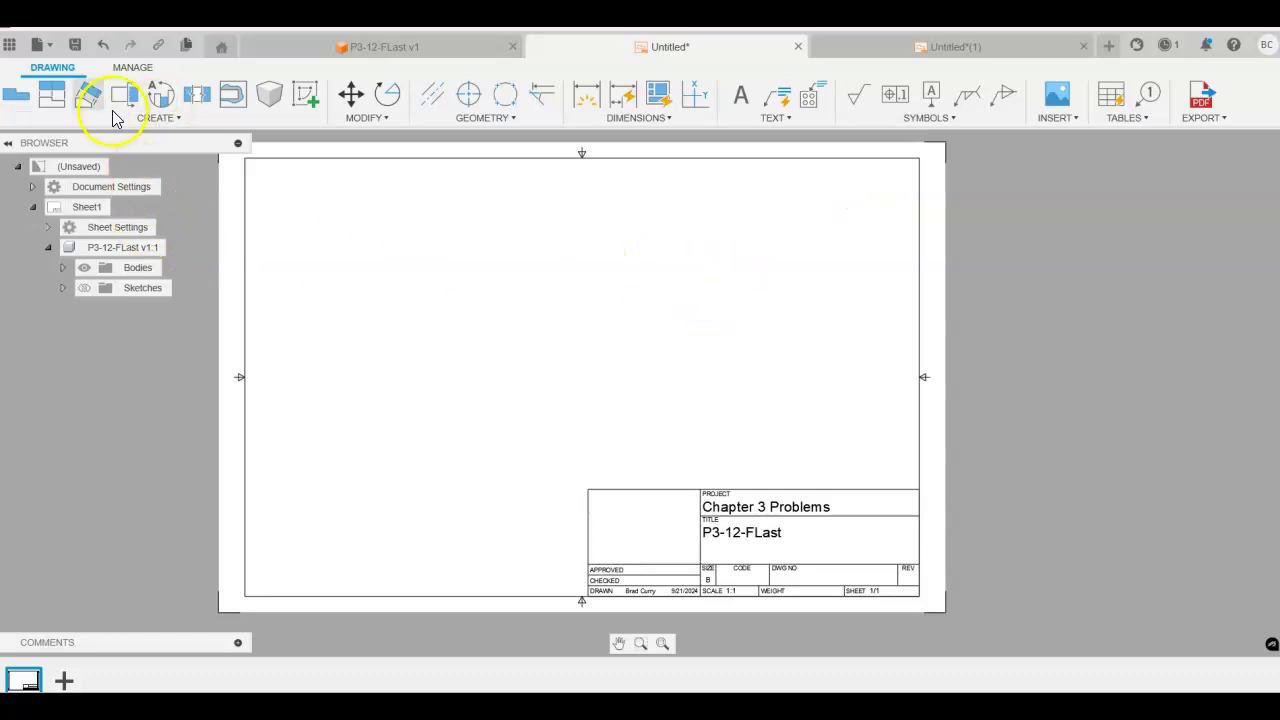
Place a new front base view at a scale of 1:2 on the left half of the size B sheet.
click(17, 97)
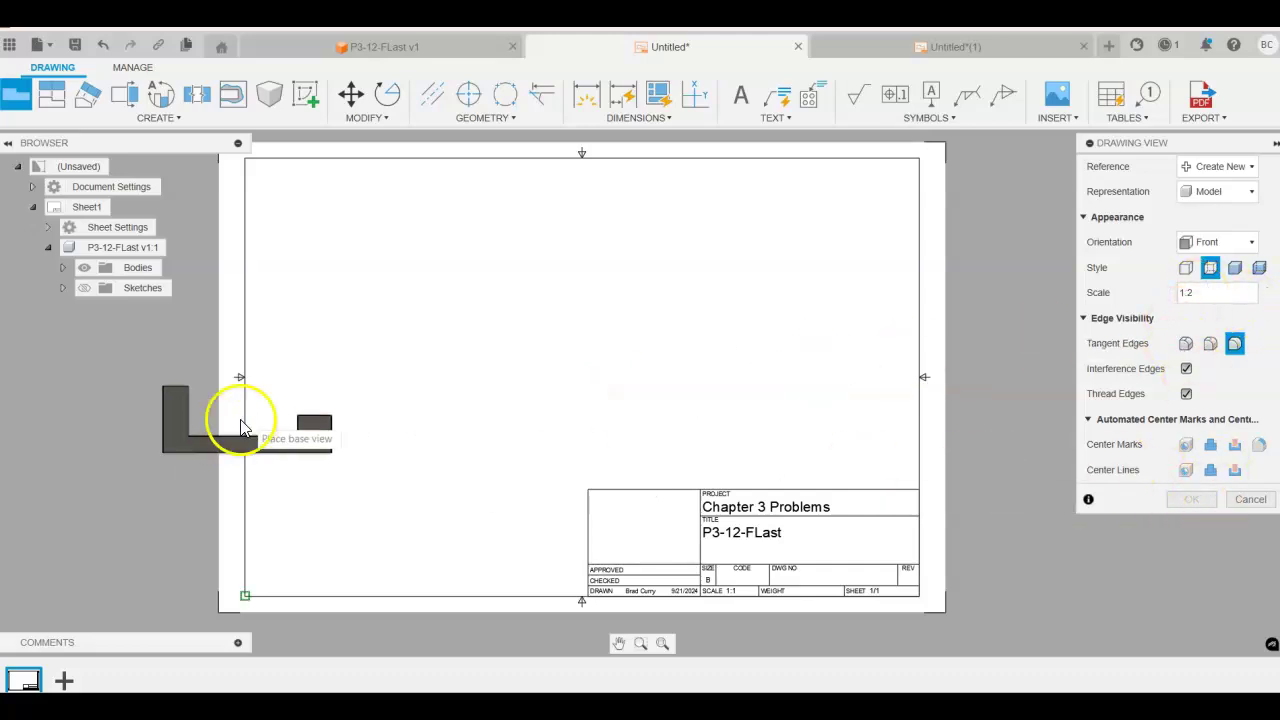
click(473, 407)
click(1191, 499)
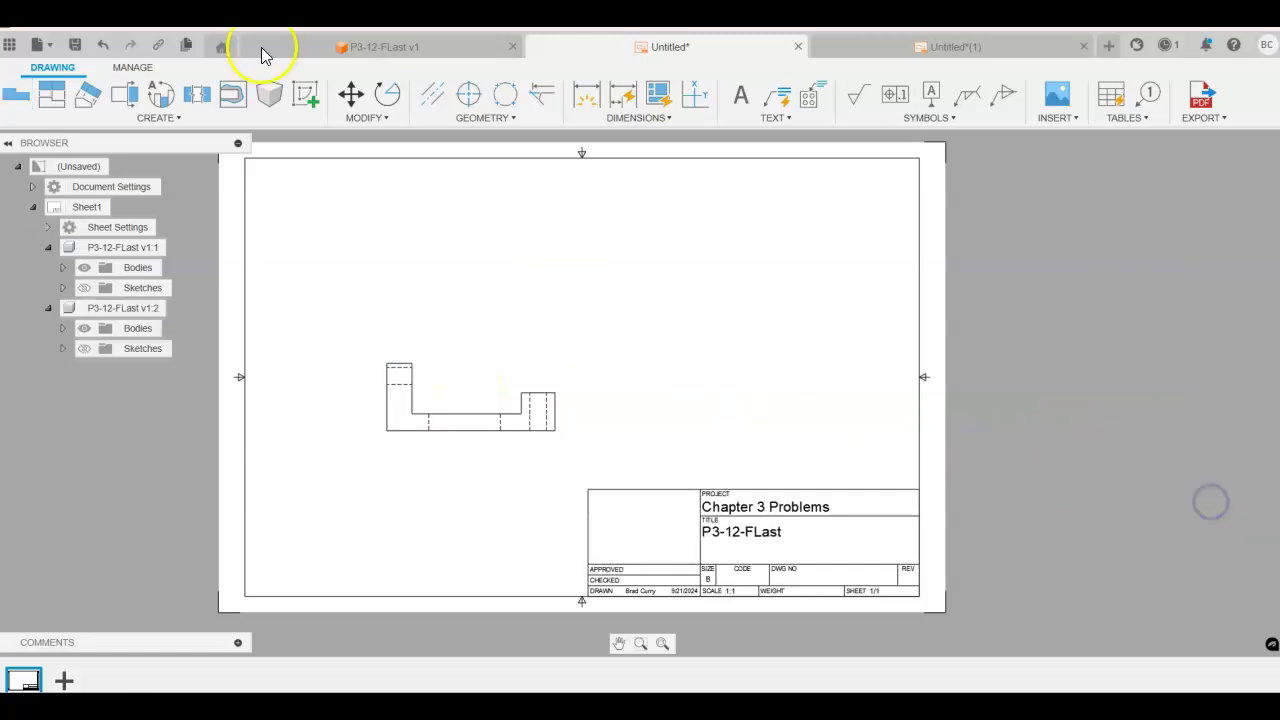
Project top, right-side and isometric views from the new front base view.
click(52, 94)
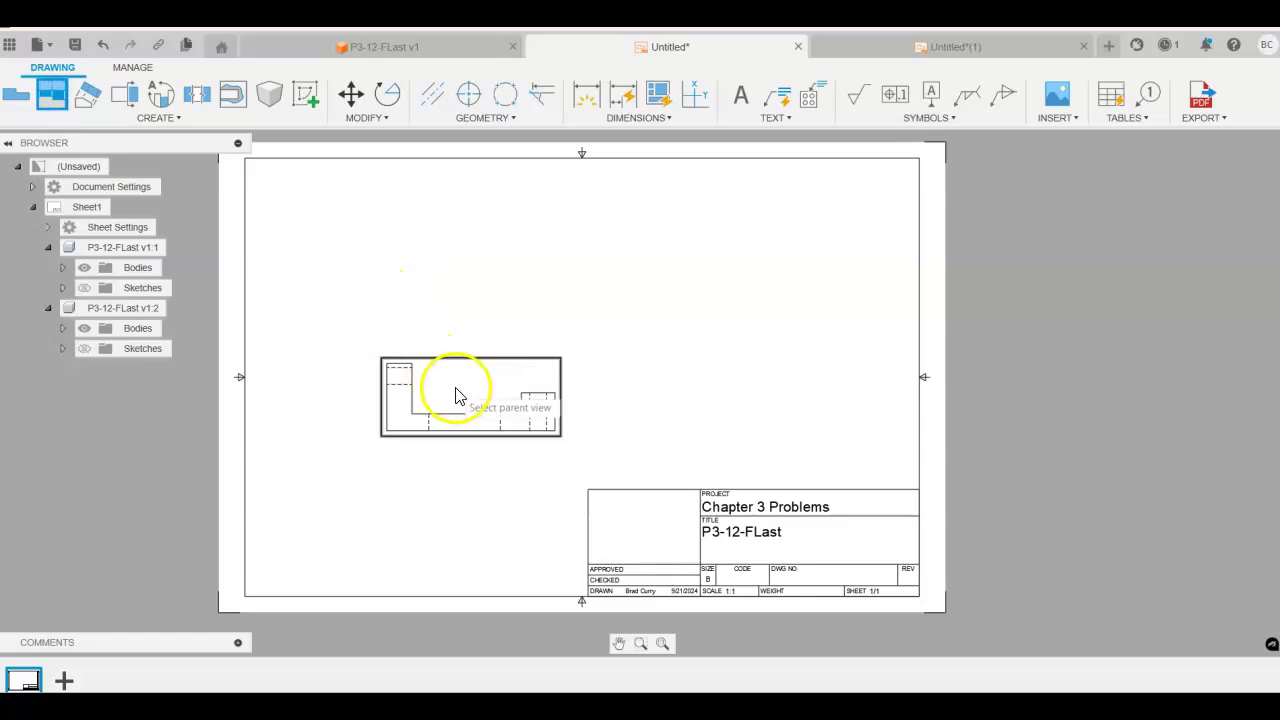
click(456, 386)
click(466, 245)
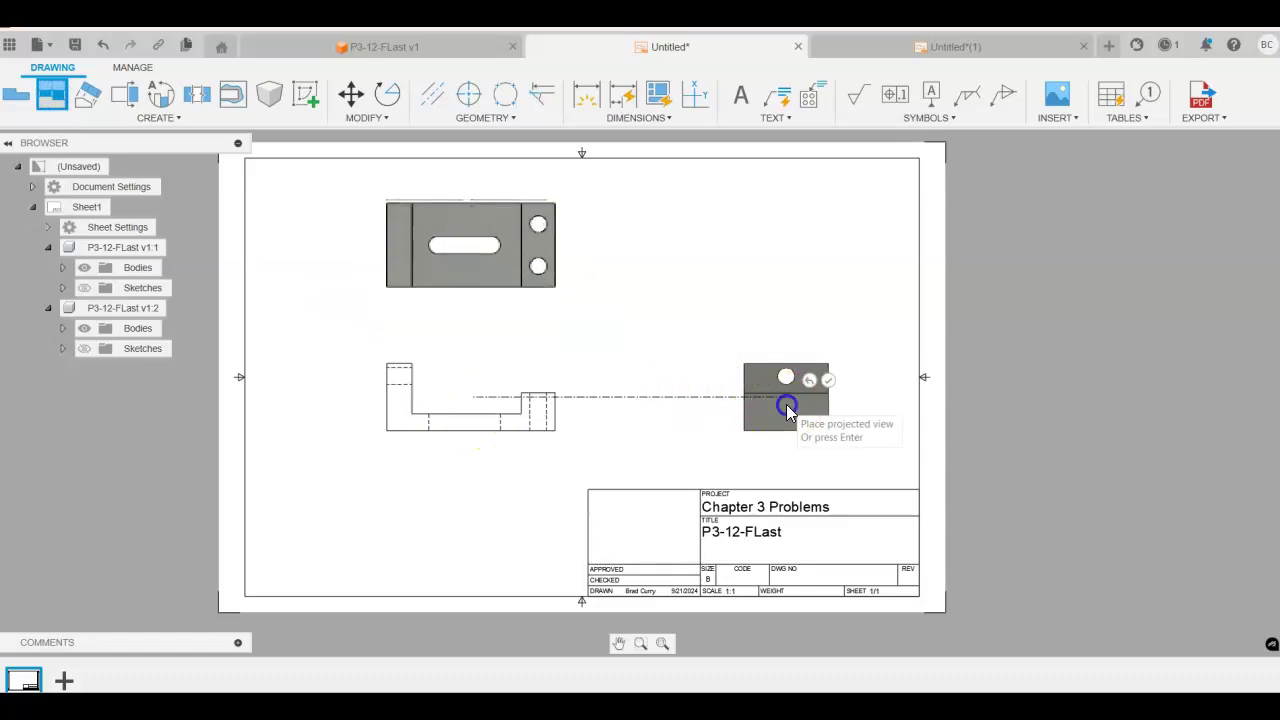
click(786, 398)
click(818, 257)
right_click(668, 266)
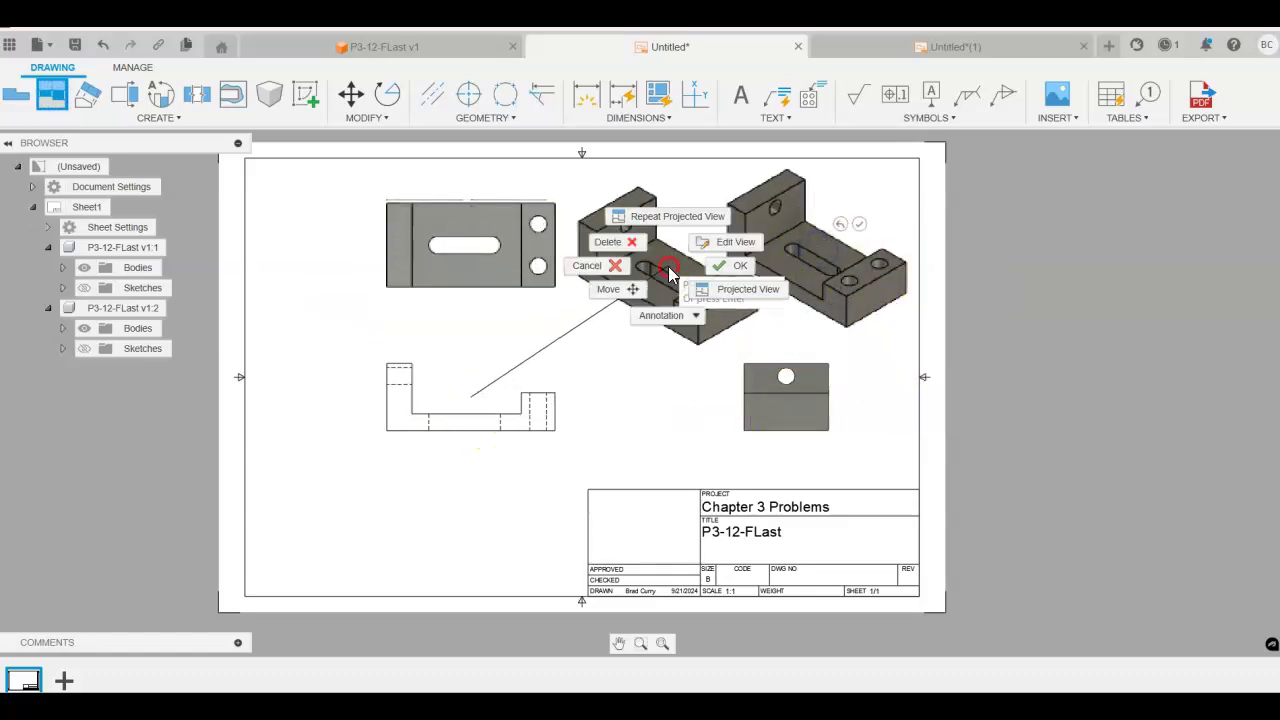
click(724, 284)
Open the title block's properties and try to edit its scale value.
scroll(713, 610, up, 3)
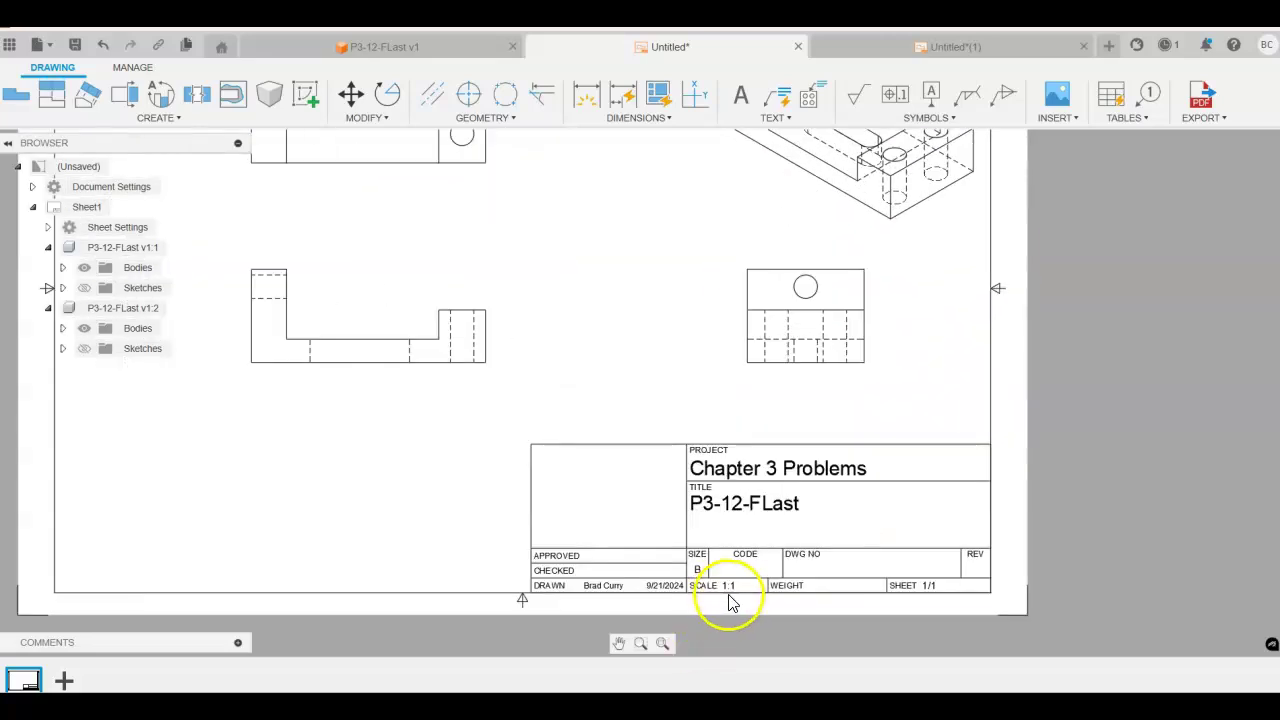
double_click(728, 600)
click(575, 533)
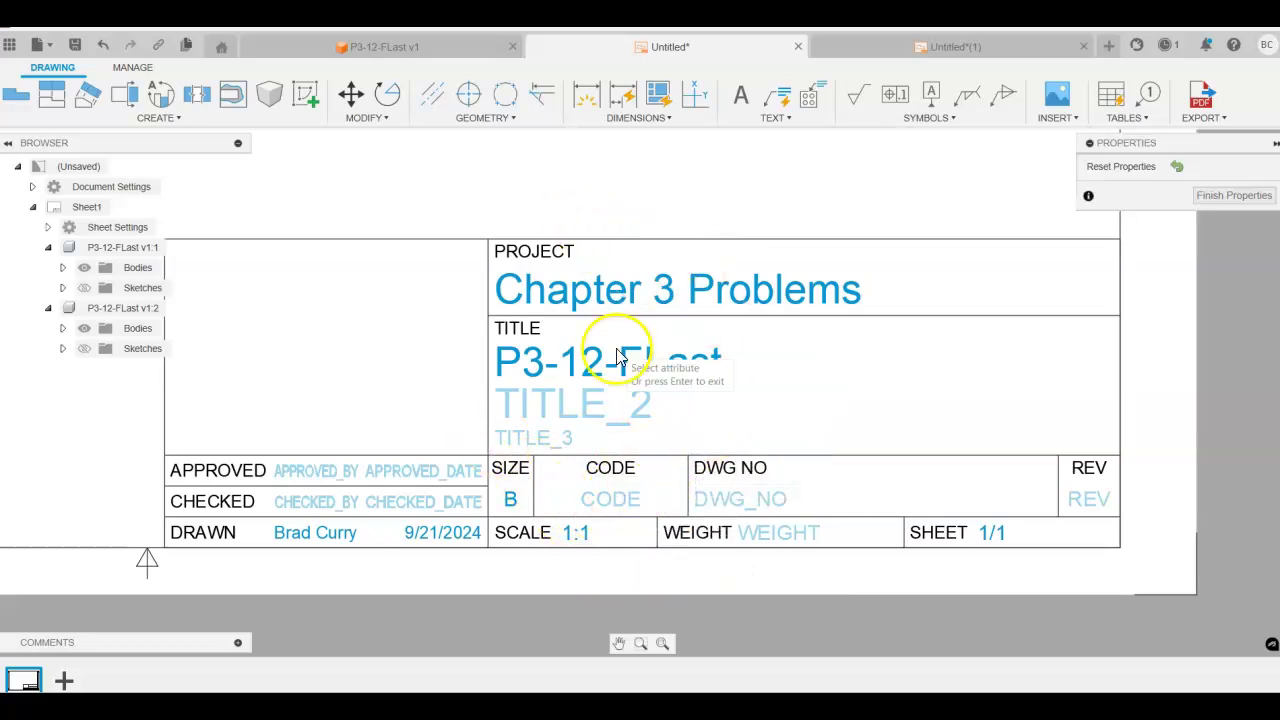
scroll(1020, 541, up, 1)
scroll(1020, 541, down, 2)
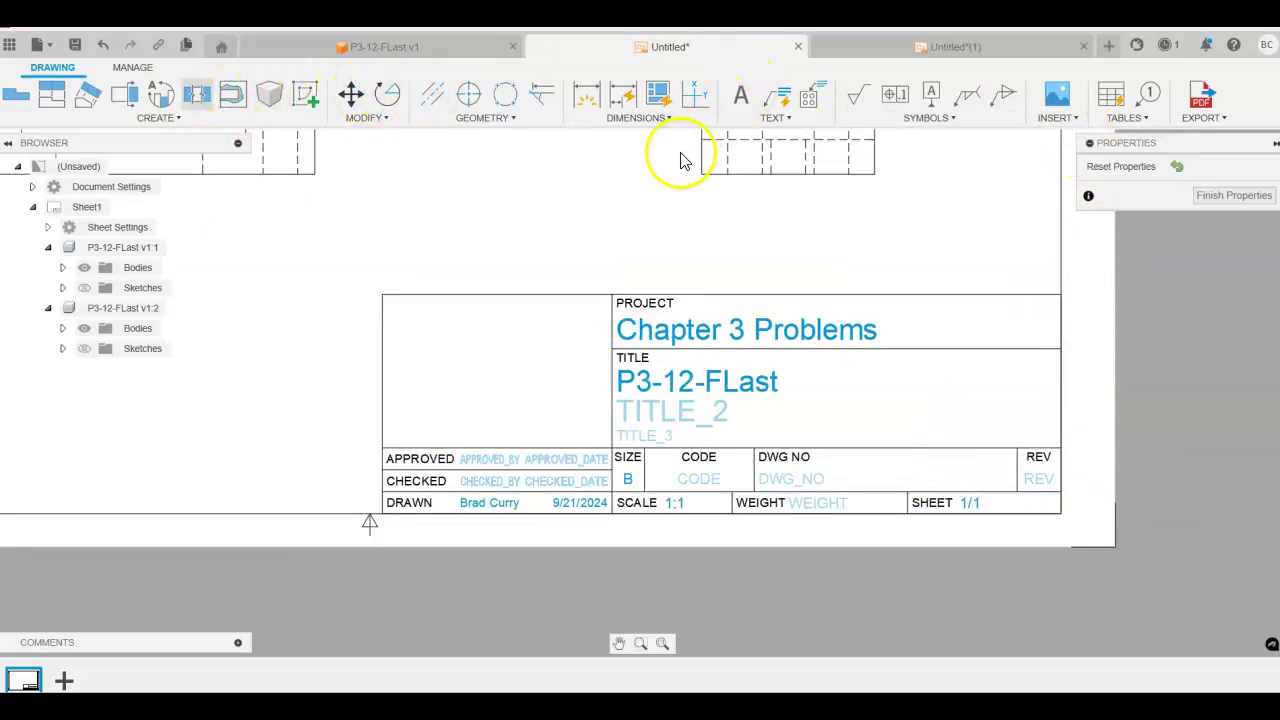
Close the size B drawing without saving it and return to the size A drawing.
click(797, 48)
click(737, 383)
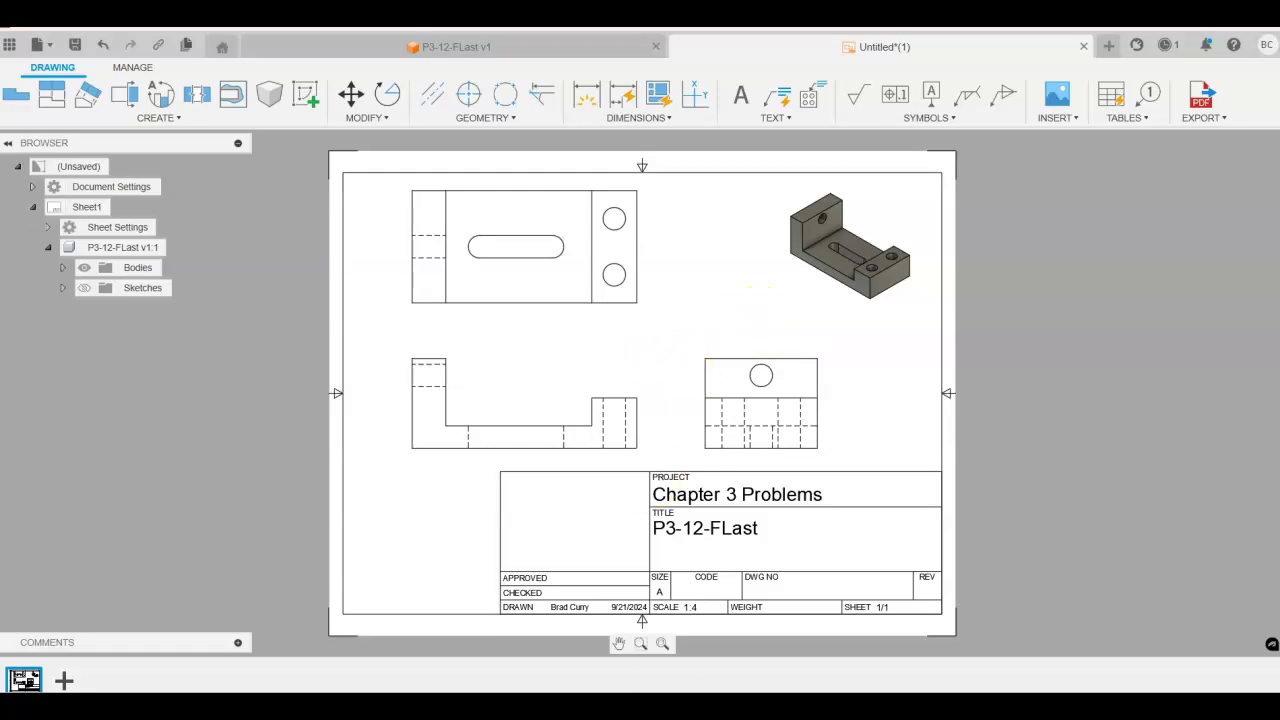
click(643, 620)
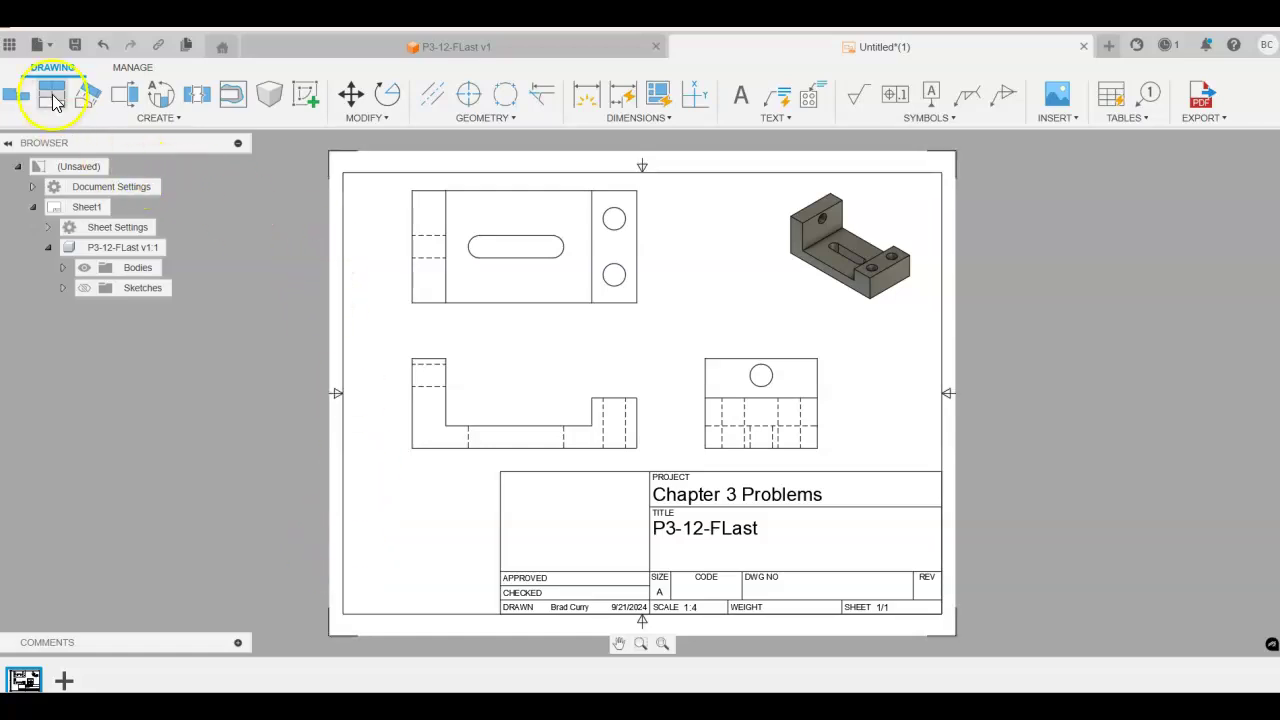
Save the drawing as P3-12-FLast Drawing in the Chapter 3 Problems location.
click(74, 44)
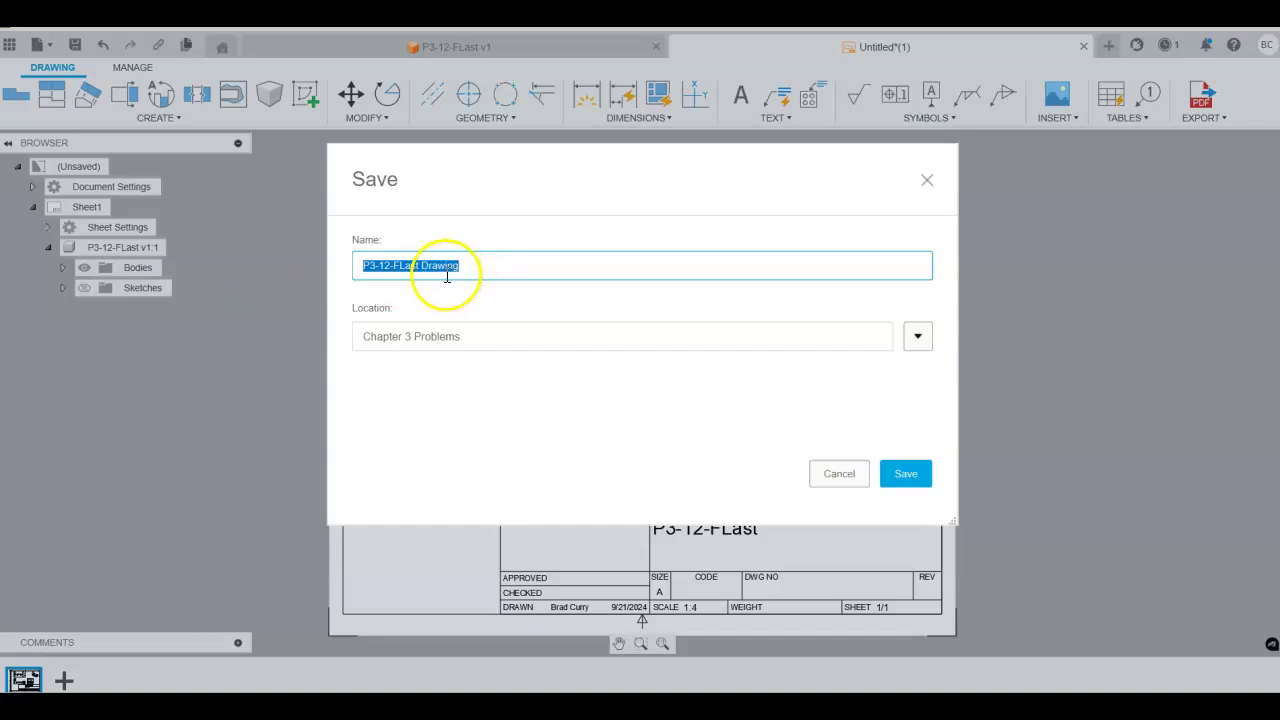
click(387, 273)
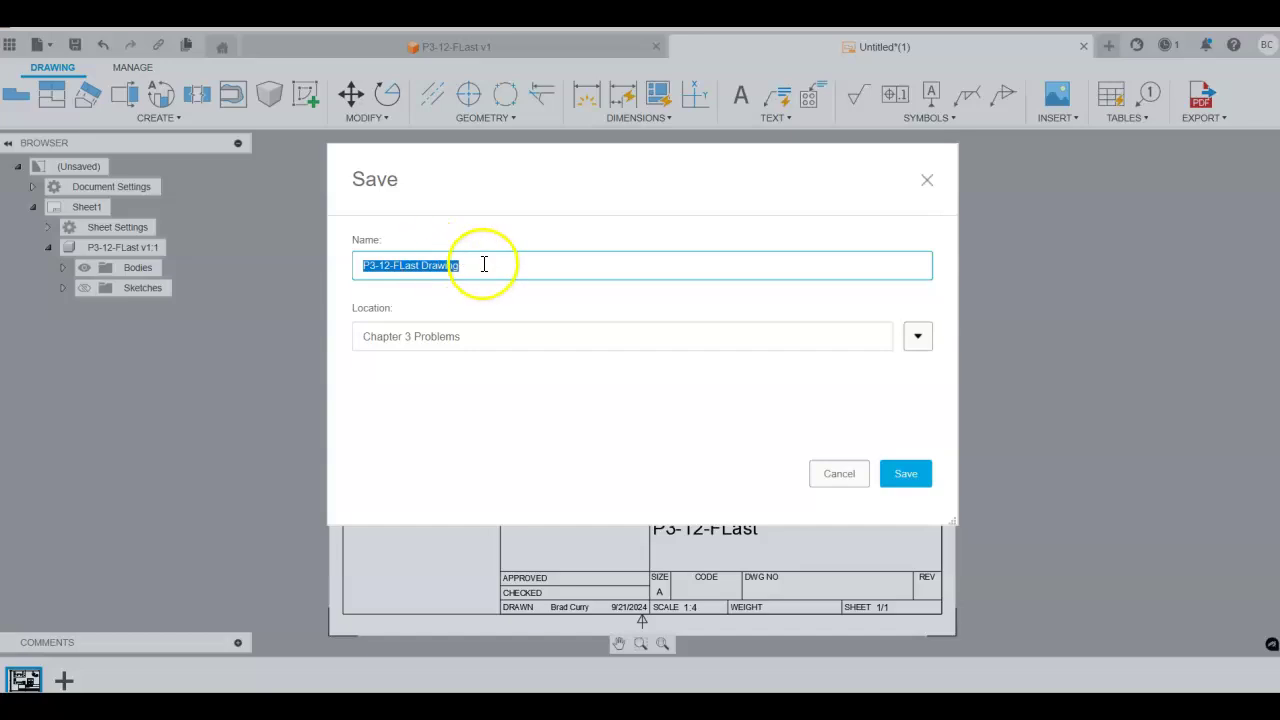
click(907, 474)
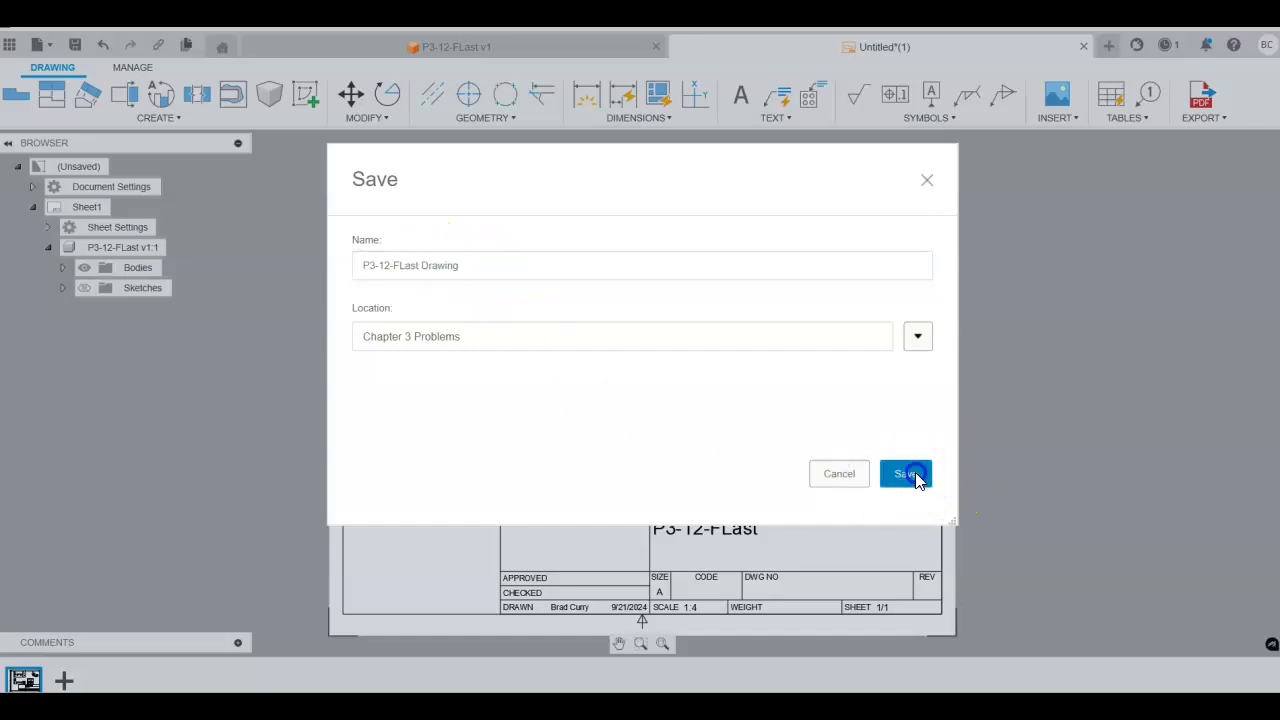